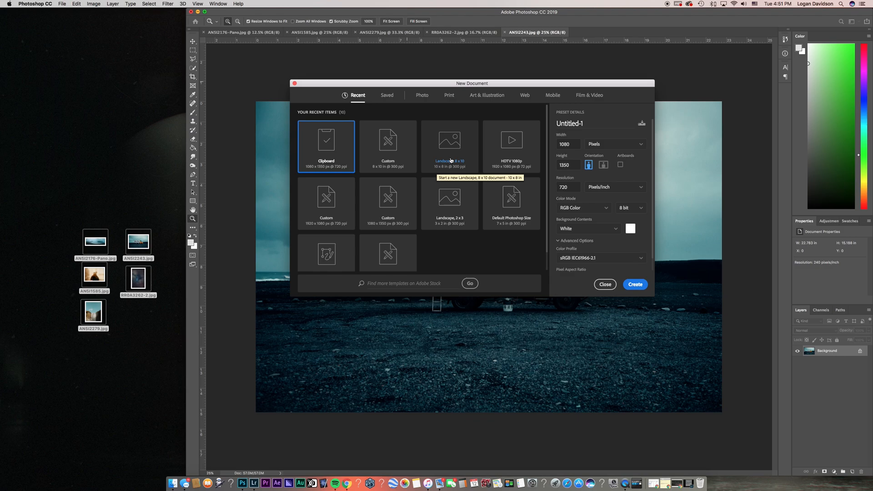
# Create a new 8 x 10 in portrait document at 300 ppi with a white background and fit it on screen
pyautogui.click(381, 152)
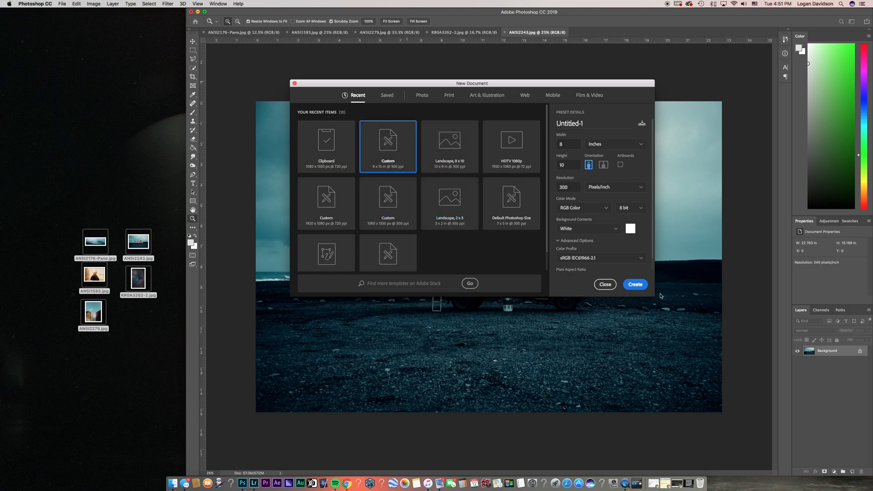
pyautogui.press('Return')
pyautogui.press('super+0')
pyautogui.moveTo(511, 284)
pyautogui.mouseDown()
pyautogui.moveTo(501, 284)
pyautogui.moveTo(509, 287)
pyautogui.mouseUp()
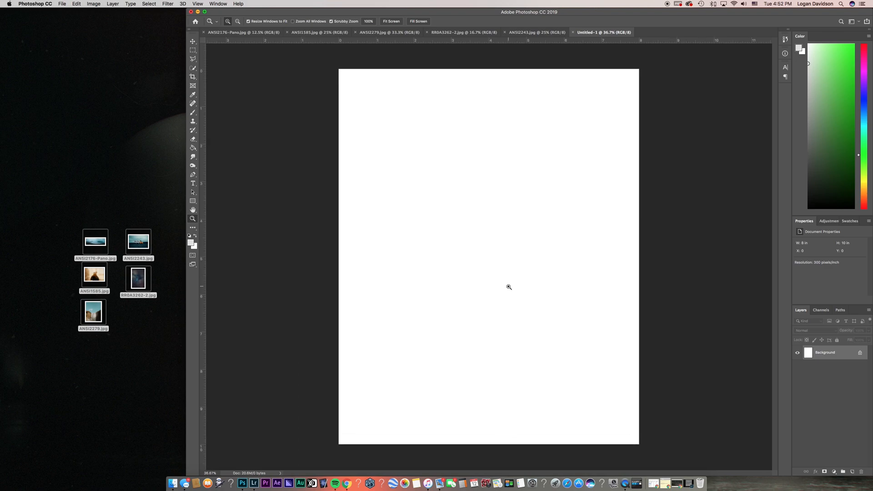
# Add a guide layout to the canvas with 3 rows, a 0.067 in gutter and no columns
pyautogui.click(199, 3)
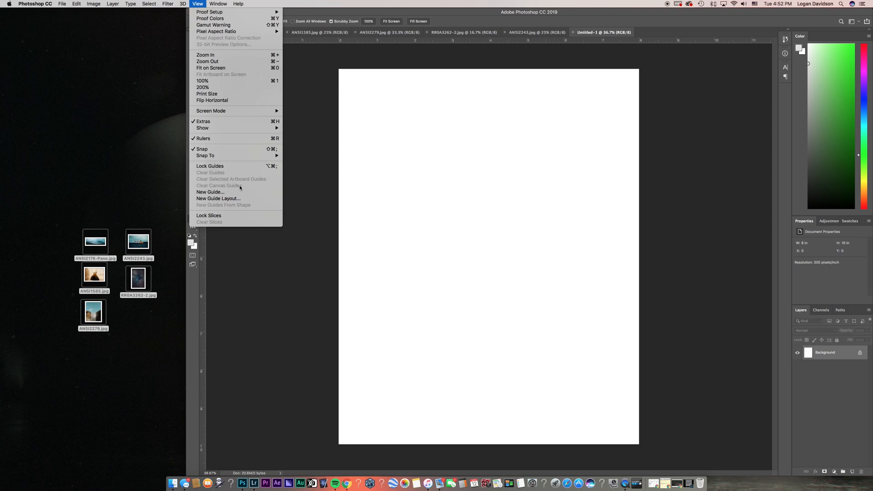
pyautogui.click(243, 199)
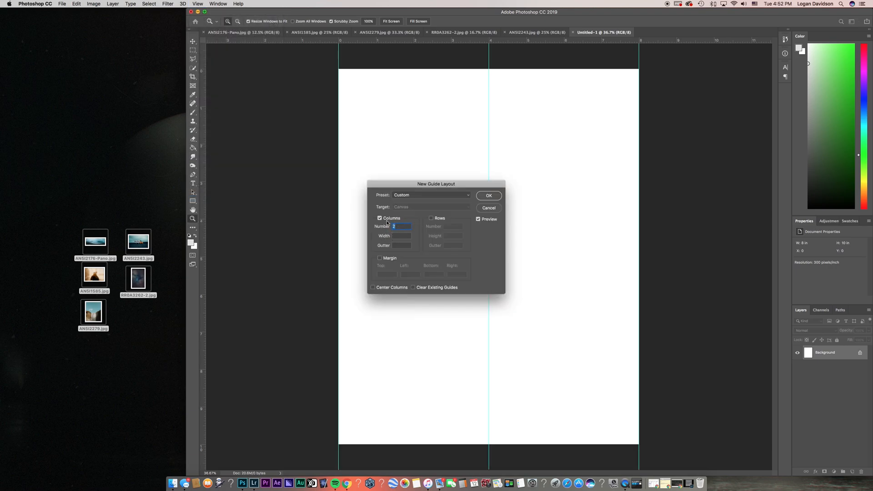
pyautogui.click(432, 218)
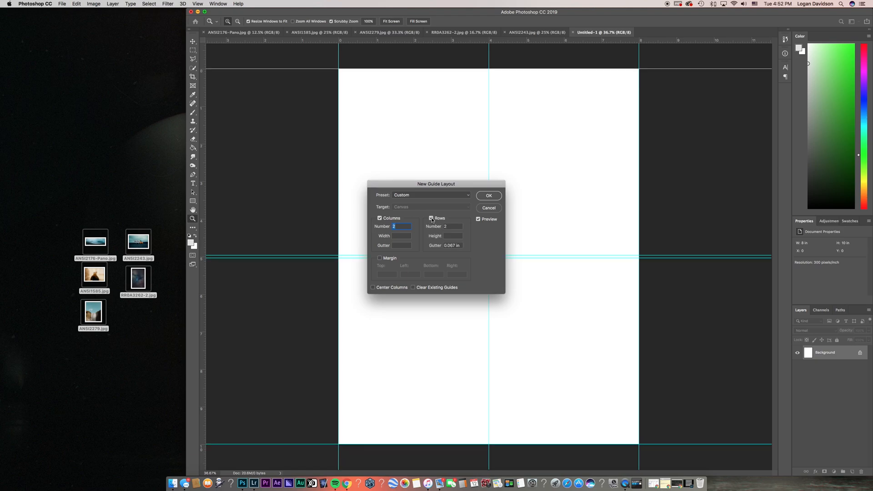
pyautogui.click(380, 219)
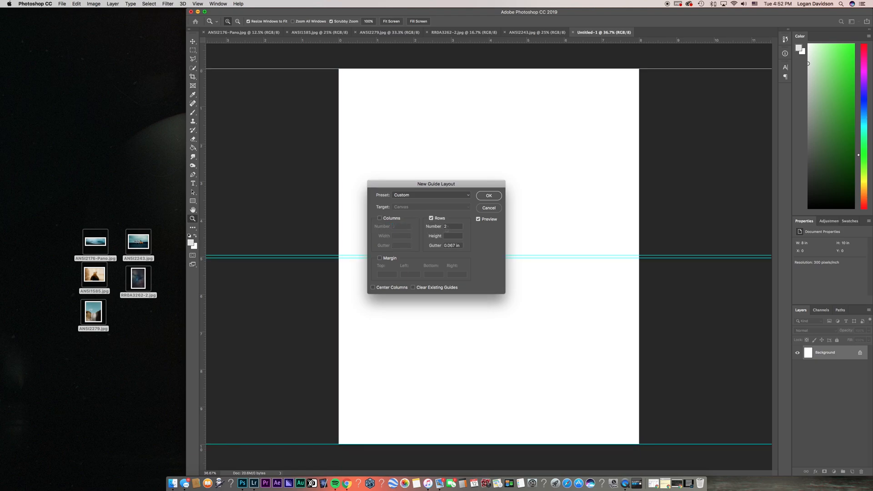
pyautogui.moveTo(459, 182); pyautogui.dragTo(761, 122)
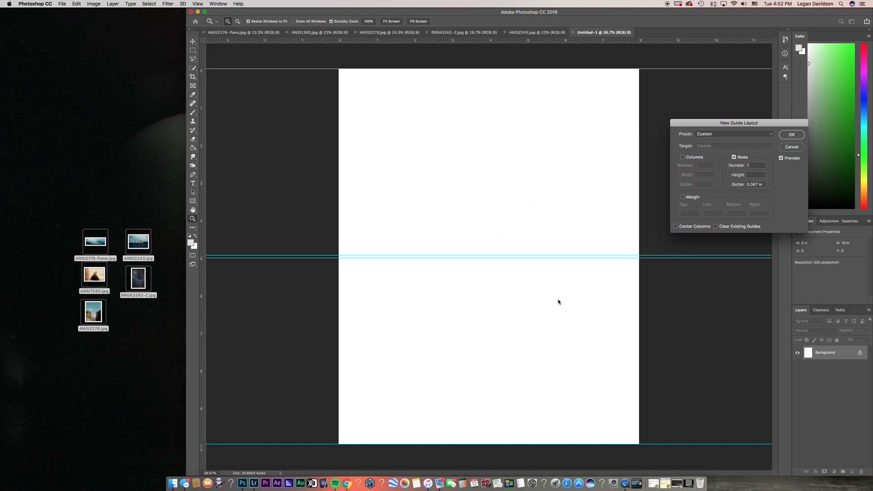
pyautogui.write('3')
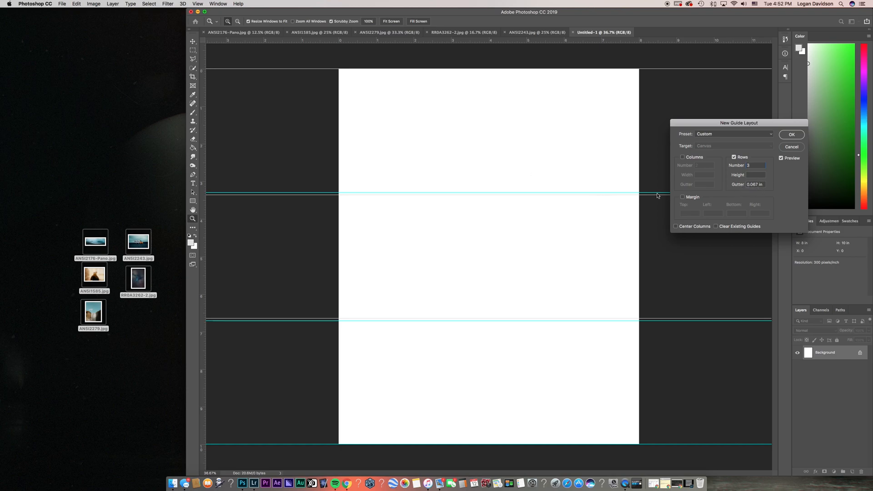
pyautogui.moveTo(767, 186); pyautogui.dragTo(730, 186)
pyautogui.press('BackSpace')
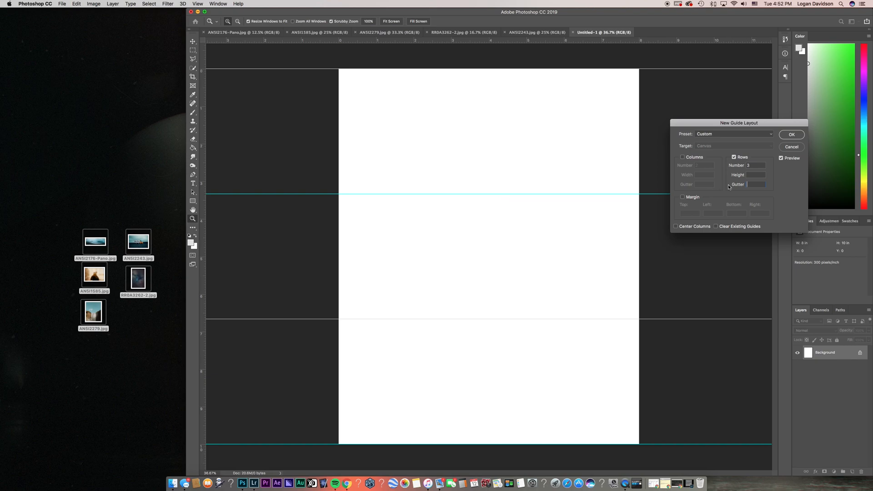
pyautogui.press('super+z')
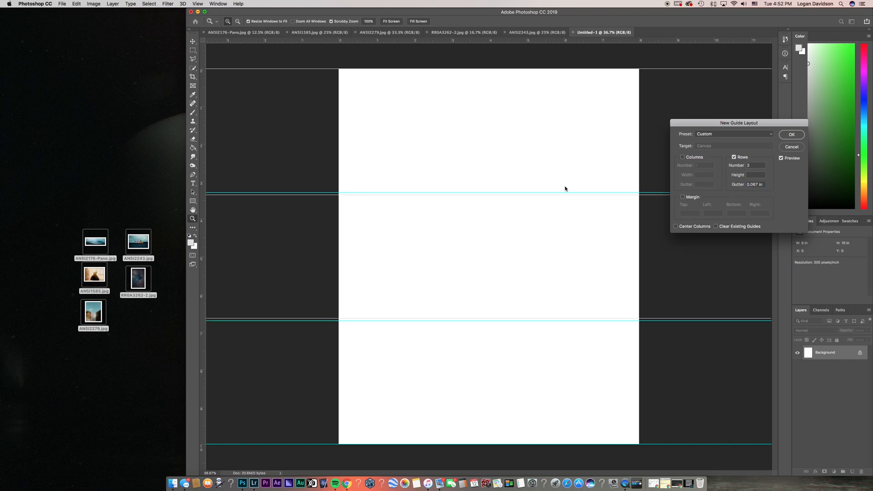
pyautogui.click(792, 135)
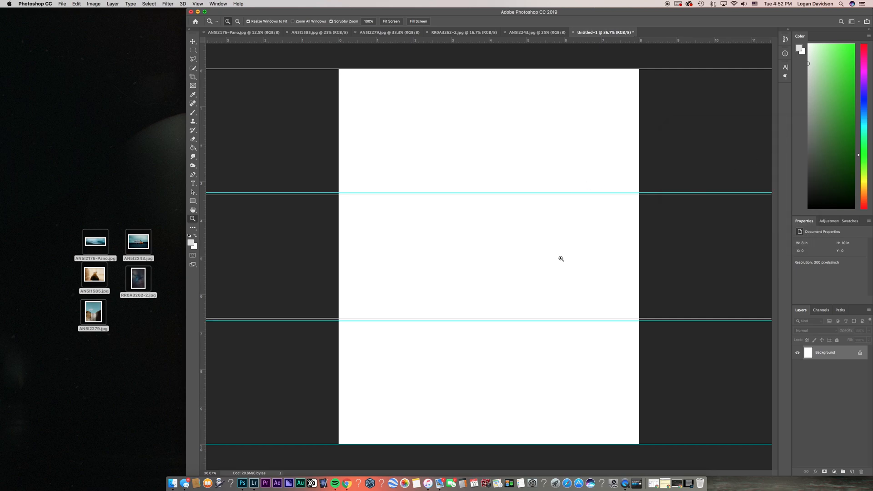
# Look through the open photos ANSI2176-Pano, ANSI1585, ANSI2279, RR0A3262-2 and ANSI2243 and the blank layout document
pyautogui.click(175, 186)
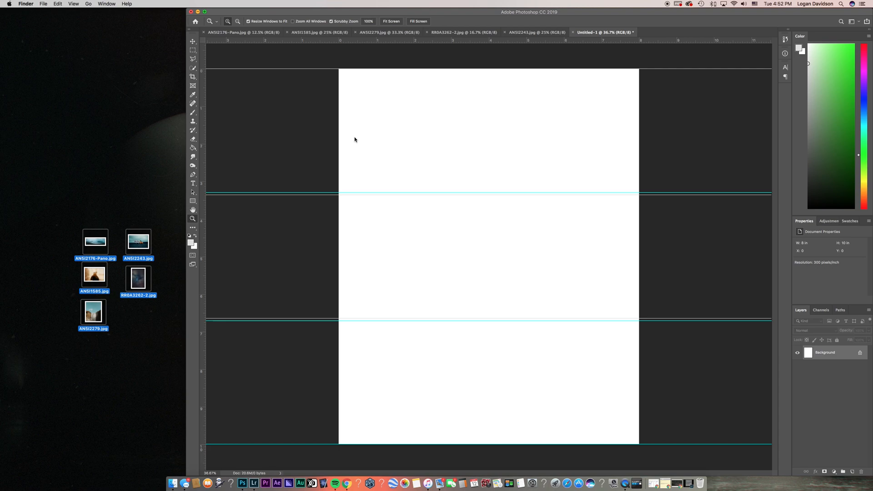
pyautogui.click(225, 44)
pyautogui.click(232, 33)
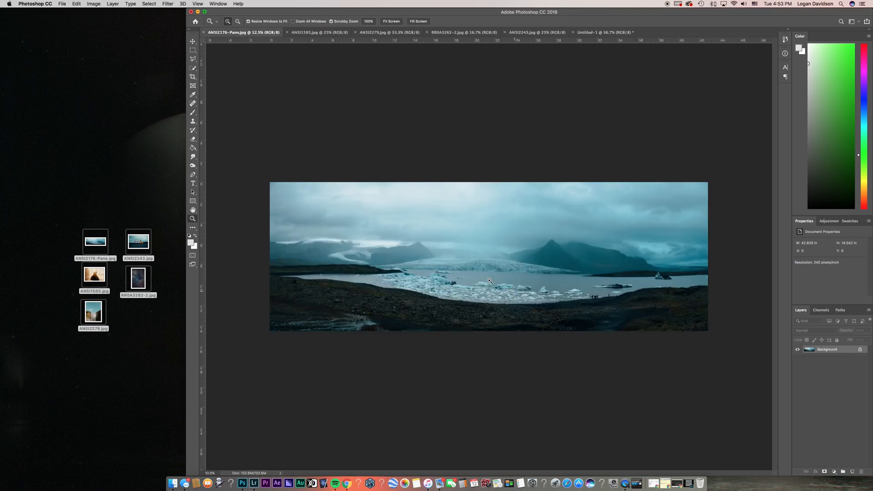
pyautogui.press('v')
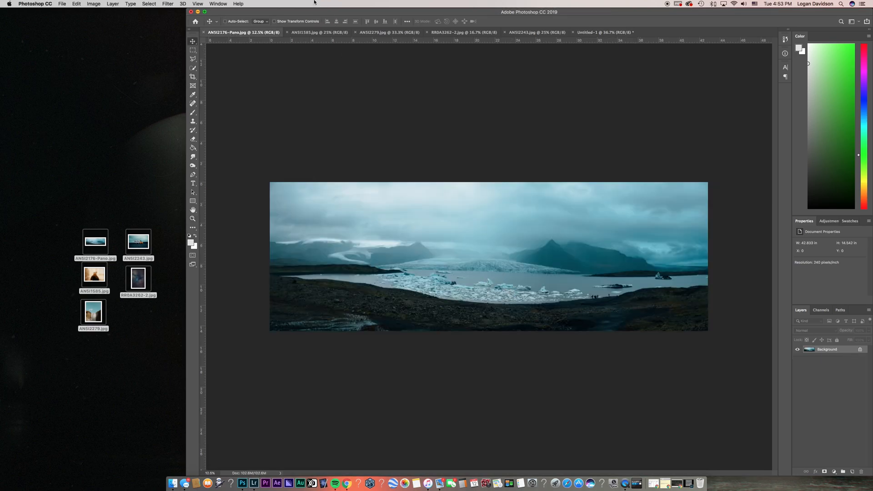
pyautogui.click(312, 33)
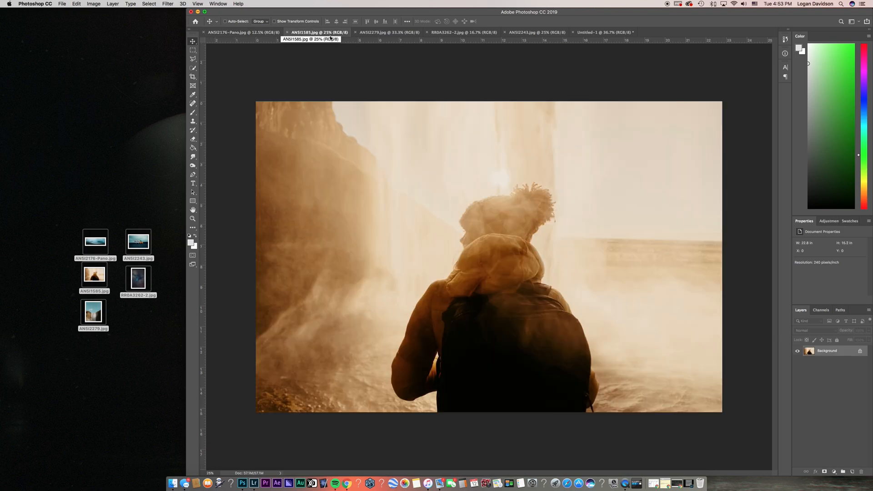
pyautogui.click(377, 33)
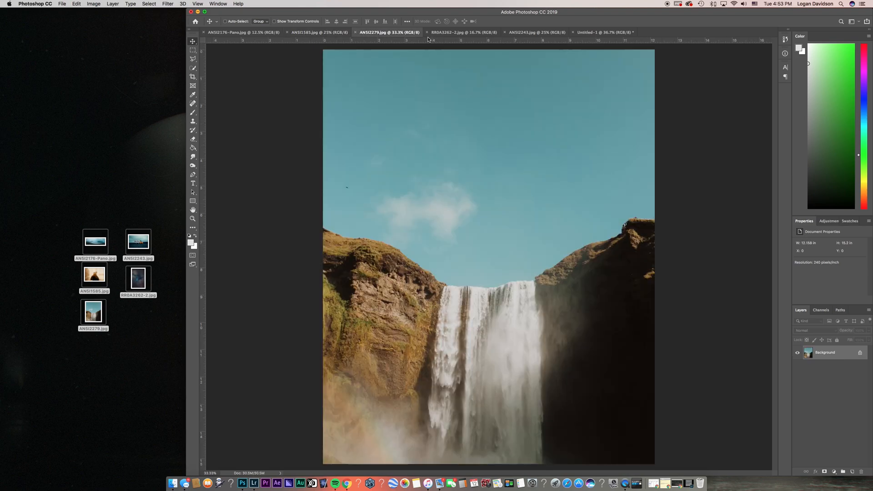
pyautogui.click(450, 34)
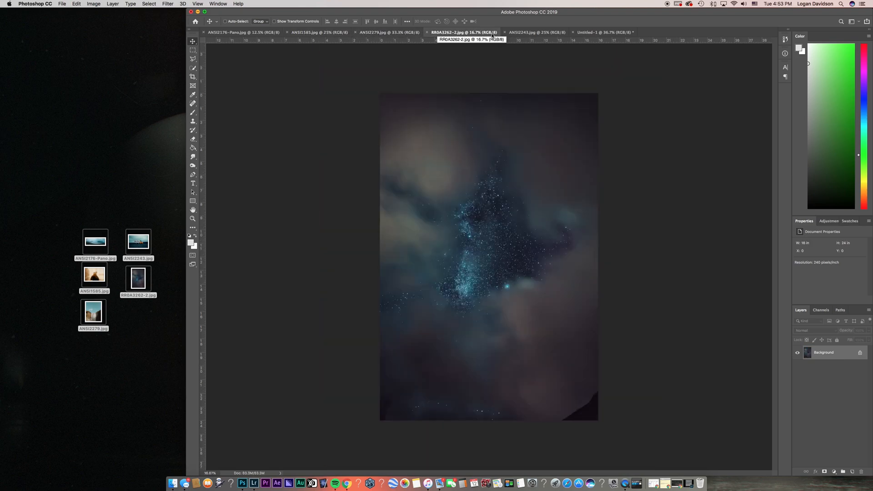
pyautogui.click(537, 32)
pyautogui.click(598, 34)
pyautogui.click(527, 34)
pyautogui.click(463, 32)
pyautogui.click(389, 33)
# Copy the ANSI1585 hiker photo into Untitled-1 and scale it to the 8 in canvas width, positioned over the middle row
pyautogui.click(319, 33)
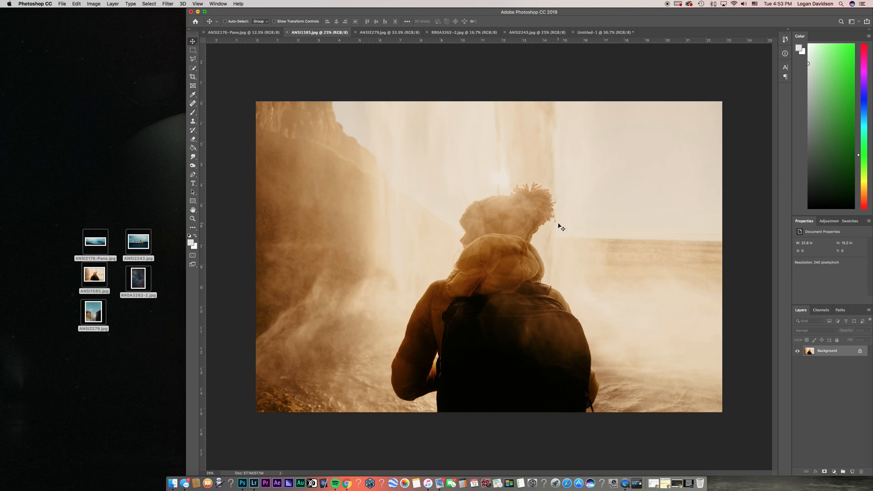
pyautogui.moveTo(601, 34); pyautogui.dragTo(505, 272)
pyautogui.press('super+t')
pyautogui.moveTo(447, 274); pyautogui.dragTo(614, 202)
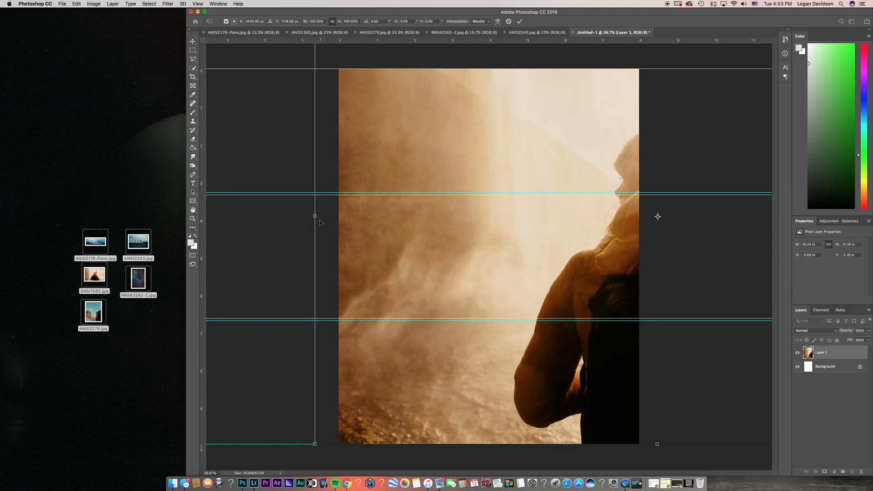
pyautogui.moveTo(321, 220); pyautogui.dragTo(343, 262)
pyautogui.moveTo(416, 256); pyautogui.dragTo(415, 261)
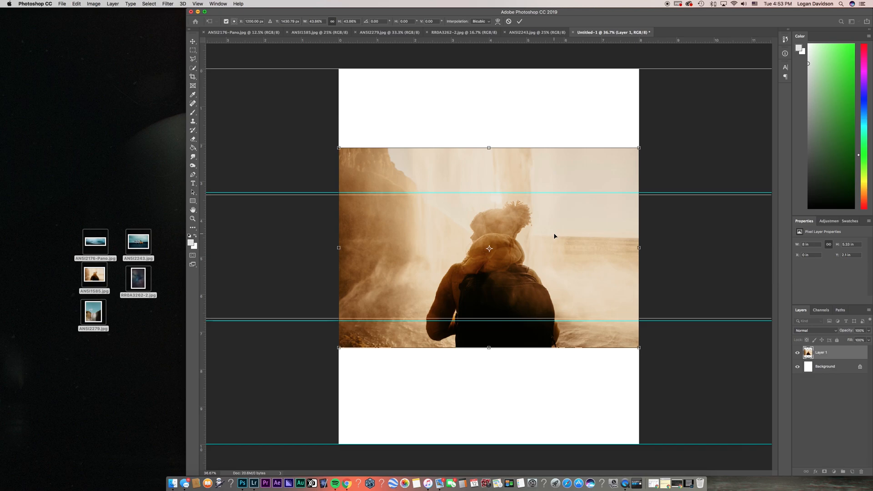
pyautogui.moveTo(551, 236)
pyautogui.mouseDown()
pyautogui.moveTo(551, 252)
pyautogui.moveTo(549, 238)
pyautogui.mouseUp()
pyautogui.press('Return')
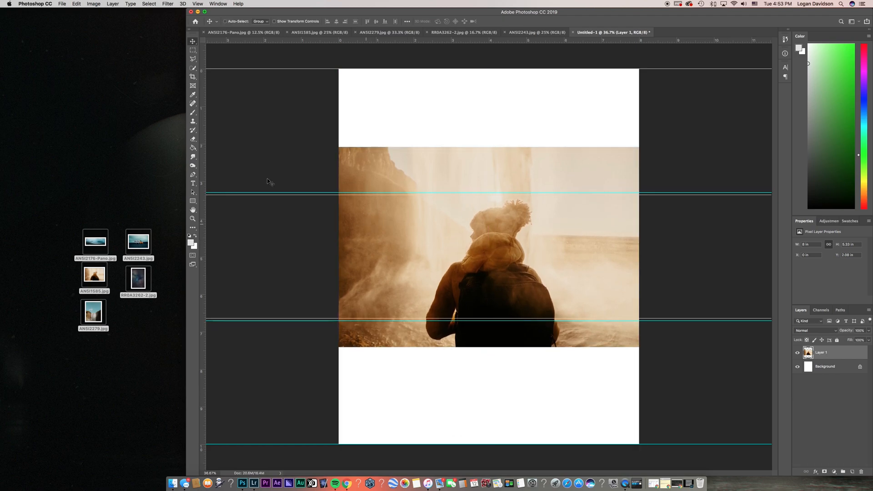
# Delete the parts of the hiker photo above and below the middle row using rectangular selections along the guides
pyautogui.click(192, 51)
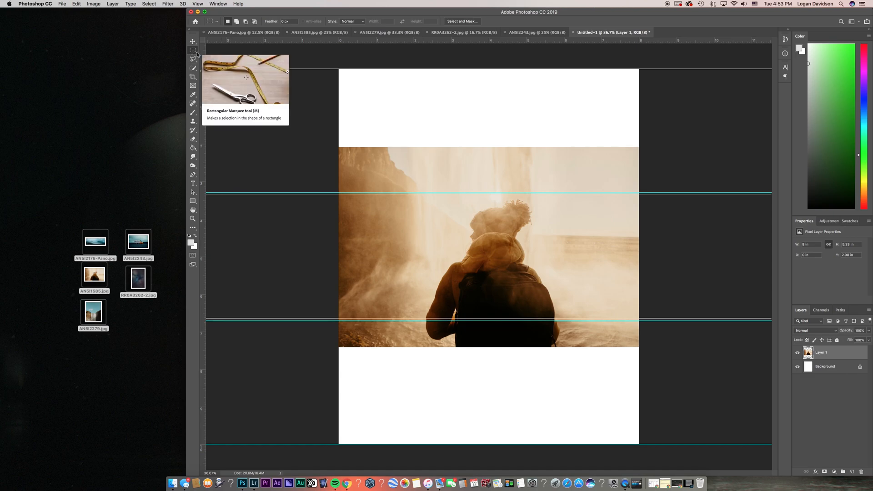
pyautogui.moveTo(339, 120); pyautogui.dragTo(671, 195)
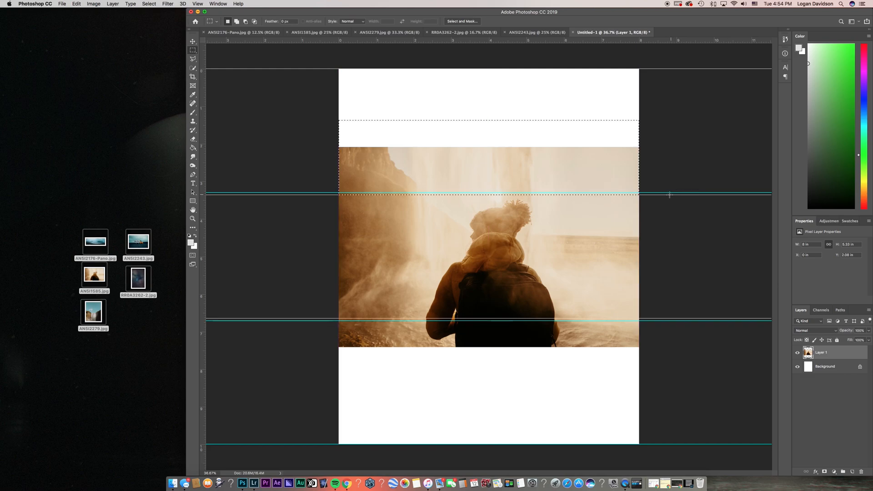
pyautogui.press('Delete')
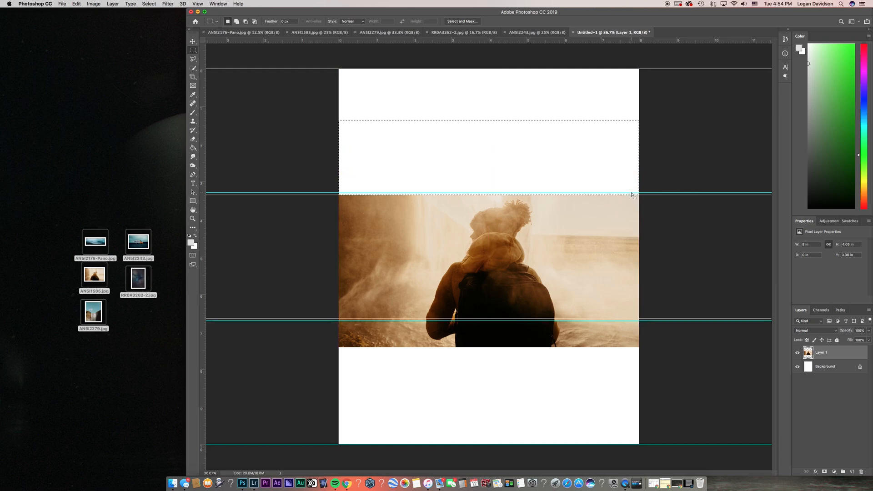
pyautogui.moveTo(639, 397); pyautogui.dragTo(333, 319)
pyautogui.press('Delete')
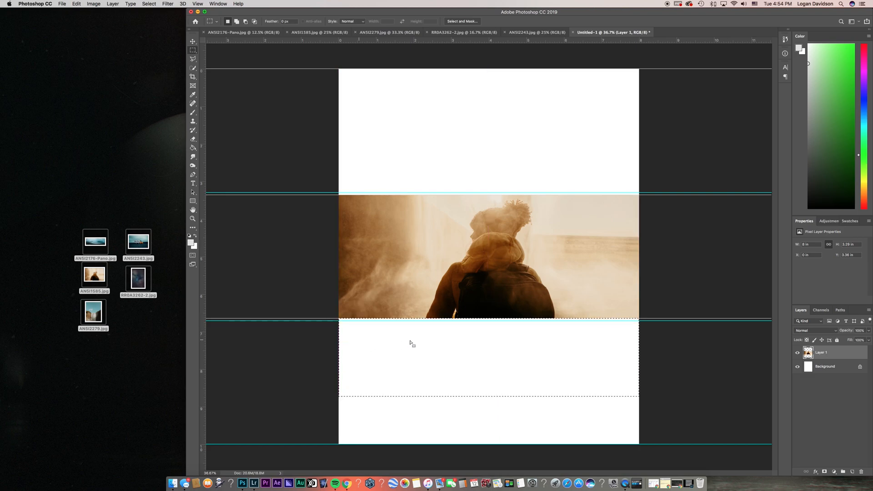
pyautogui.click(606, 330)
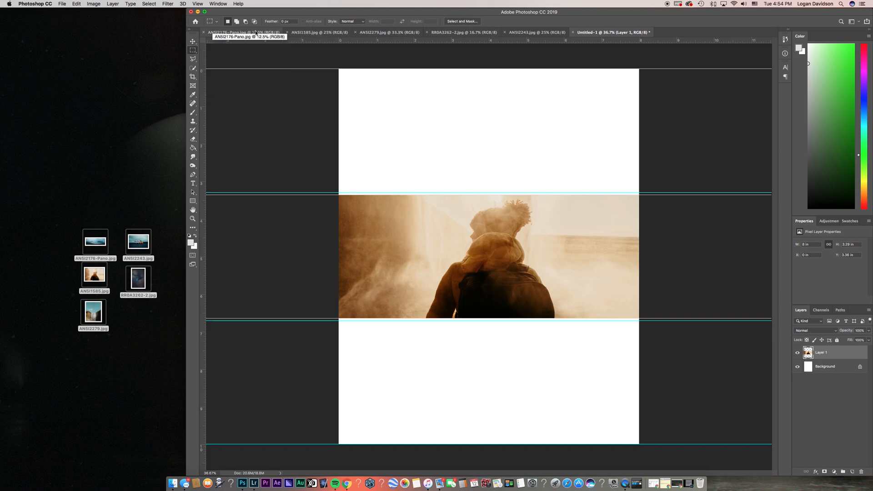
# Heal away the dark mountain in the lower-right corner of the RR0A3262-2 starry sky photo with the Content-Aware healing brush
pyautogui.click(529, 34)
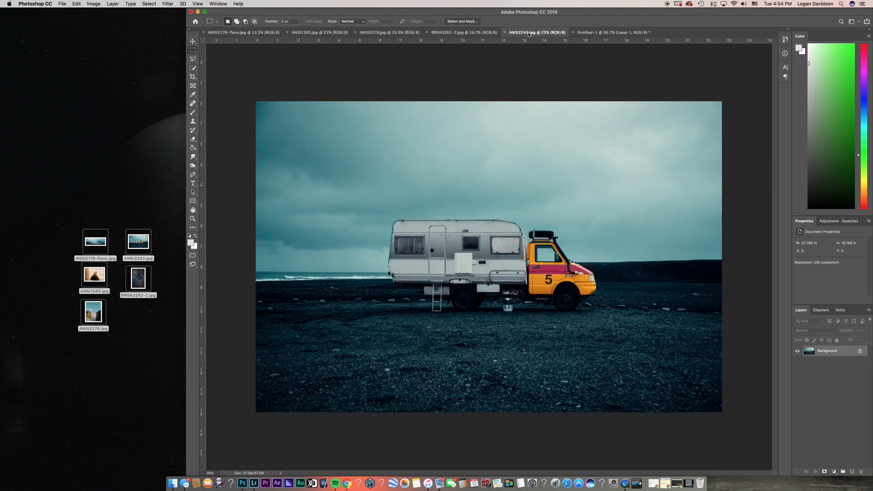
pyautogui.click(438, 33)
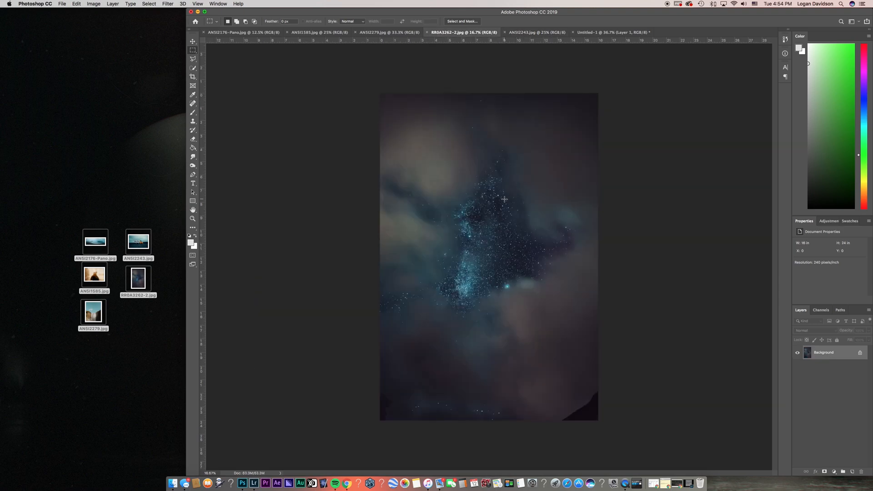
pyautogui.press('v')
pyautogui.click(485, 213)
pyautogui.press('Escape')
pyautogui.click(193, 103)
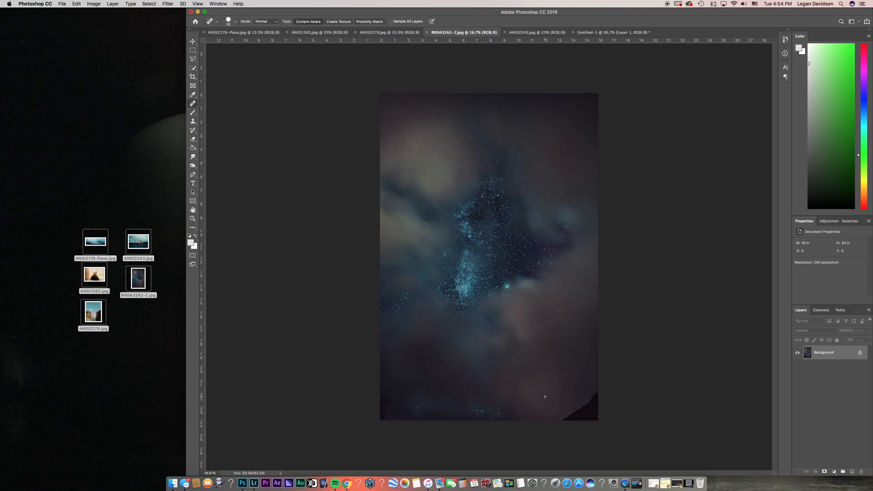
pyautogui.moveTo(563, 420)
pyautogui.mouseDown()
pyautogui.moveTo(595, 394)
pyautogui.moveTo(573, 424)
pyautogui.moveTo(605, 405)
pyautogui.moveTo(597, 422)
pyautogui.moveTo(607, 387)
pyautogui.moveTo(641, 429)
pyautogui.moveTo(639, 447)
pyautogui.moveTo(588, 419)
pyautogui.mouseUp()
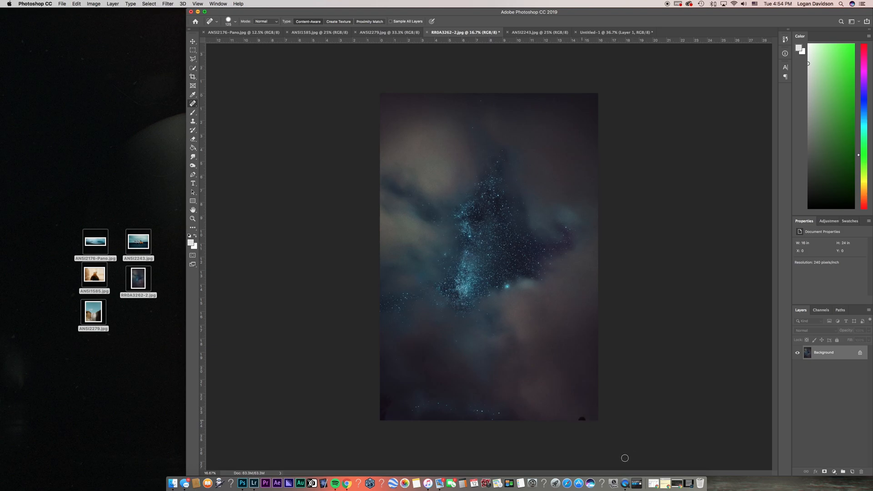
# Copy the starry sky photo into Untitled-1 and fit it over the top row, rotated -90° and scaled to about 42%
pyautogui.press('v')
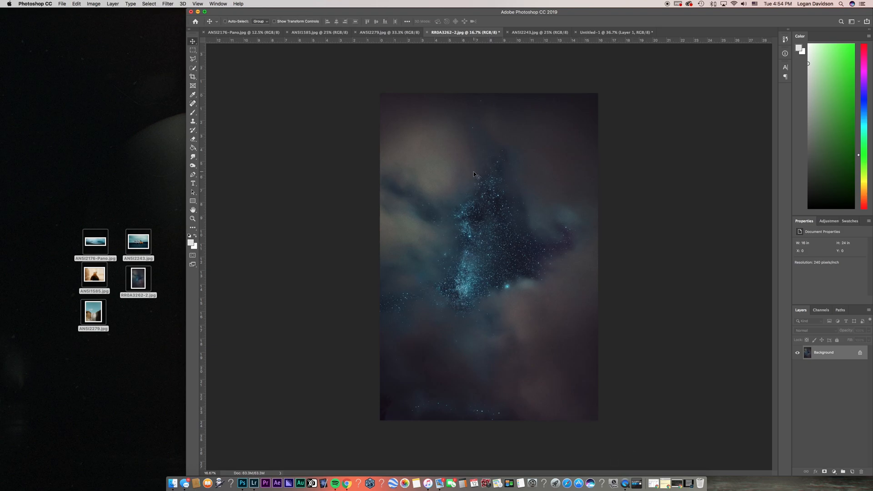
pyautogui.moveTo(599, 32); pyautogui.dragTo(526, 109)
pyautogui.press('super+t')
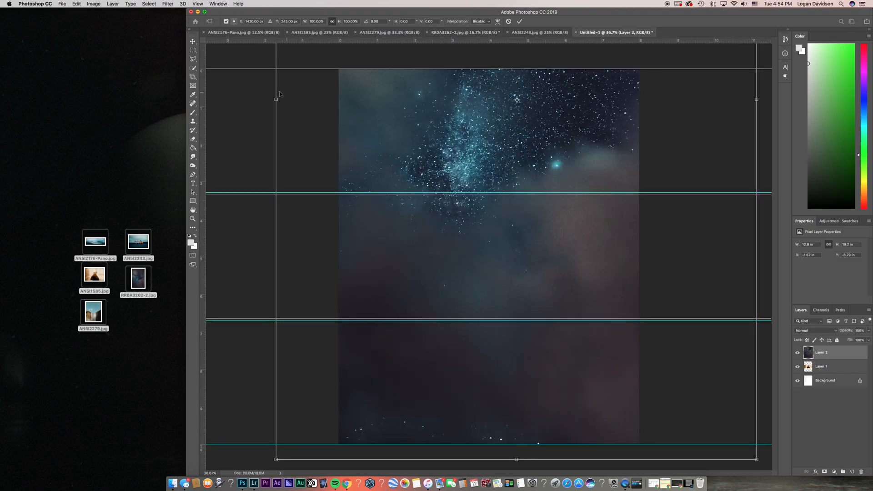
pyautogui.moveTo(276, 100); pyautogui.dragTo(567, 104)
pyautogui.moveTo(573, 132); pyautogui.dragTo(374, 194)
pyautogui.moveTo(556, 160); pyautogui.dragTo(480, 162)
pyautogui.moveTo(494, 253); pyautogui.dragTo(532, 90)
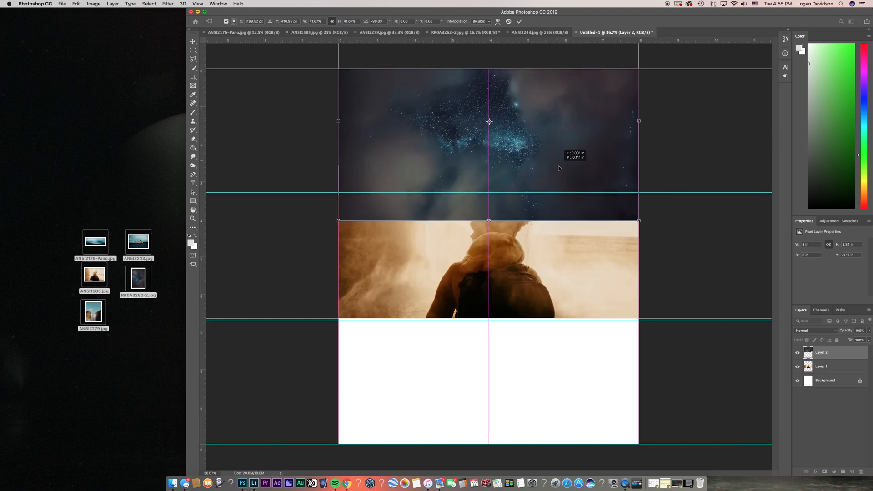
pyautogui.moveTo(559, 167); pyautogui.dragTo(560, 171)
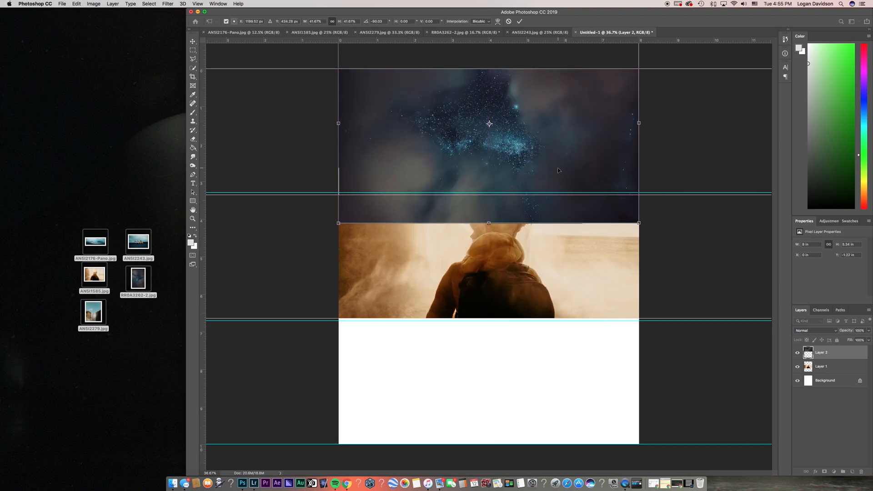
pyautogui.press('Return')
# Delete the part of the starry sky photo that hangs below the top row's lower guide and clear the selection
pyautogui.click(193, 50)
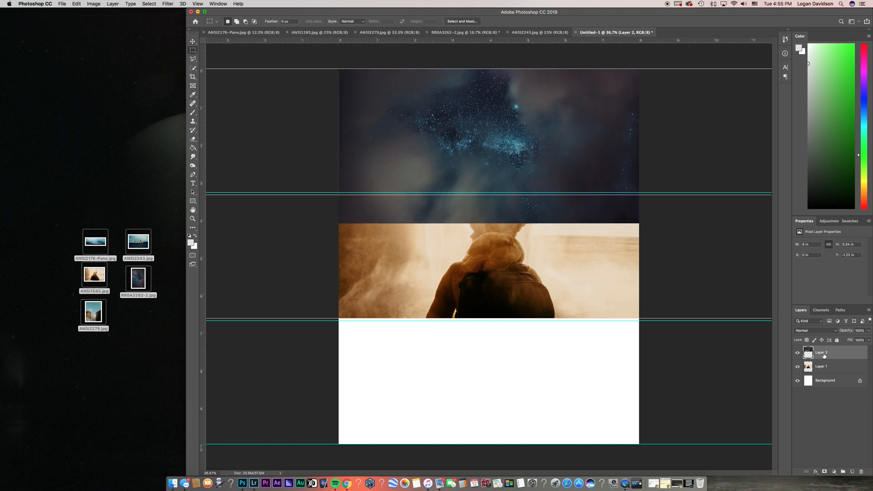
pyautogui.moveTo(696, 263); pyautogui.dragTo(332, 194)
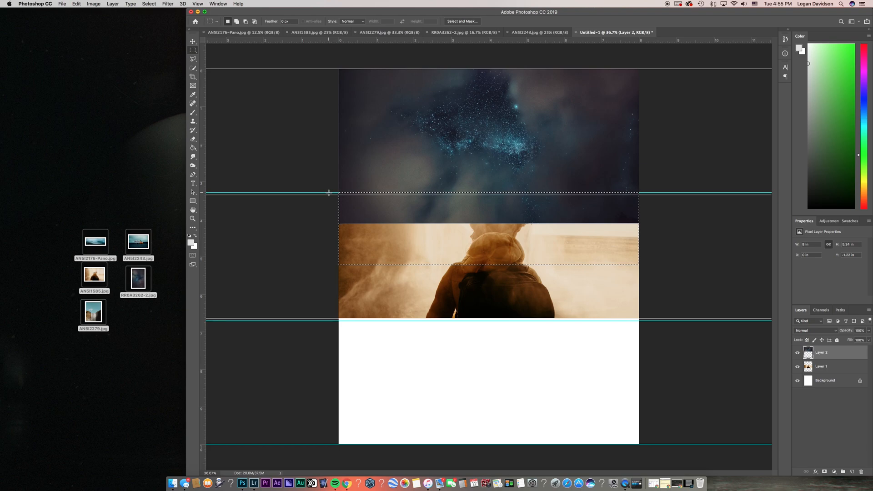
pyautogui.press('Delete')
pyautogui.click(362, 248)
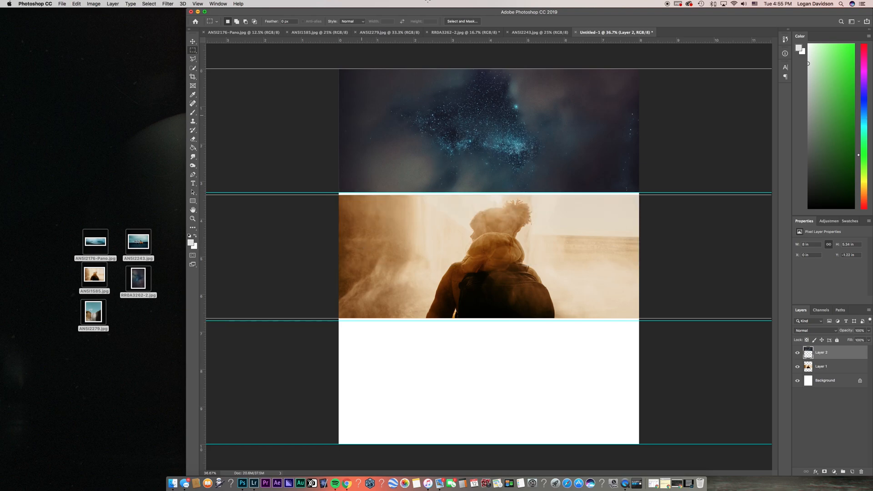
# Copy the ANSI2176-Pano glacier photo into Untitled-1 and fit it over the bottom row, scaled to about 31%
pyautogui.click(311, 32)
pyautogui.click(251, 33)
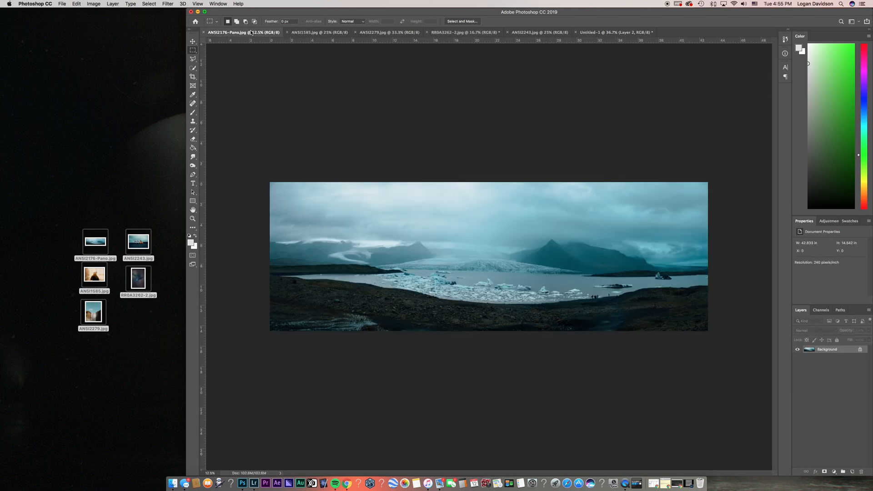
pyautogui.press('v')
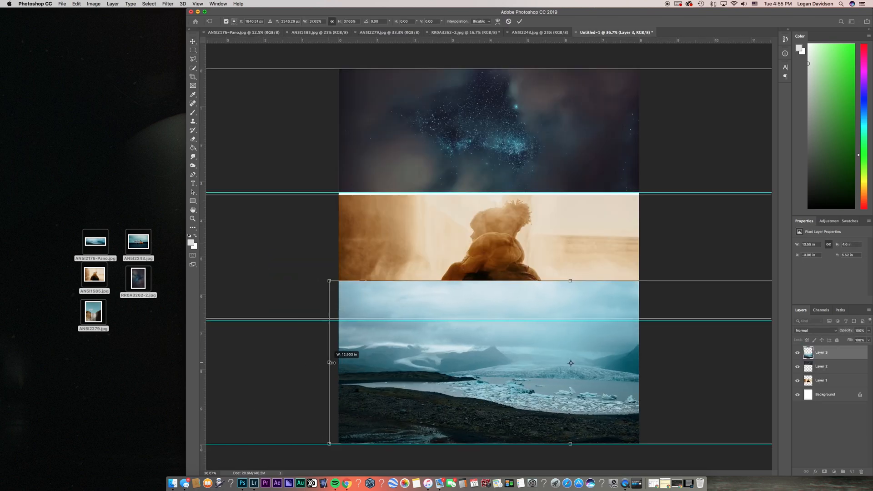
pyautogui.moveTo(329, 370); pyautogui.dragTo(336, 368)
pyautogui.moveTo(437, 379); pyautogui.dragTo(344, 372)
pyautogui.moveTo(712, 357); pyautogui.dragTo(642, 372)
pyautogui.moveTo(460, 340); pyautogui.dragTo(507, 370)
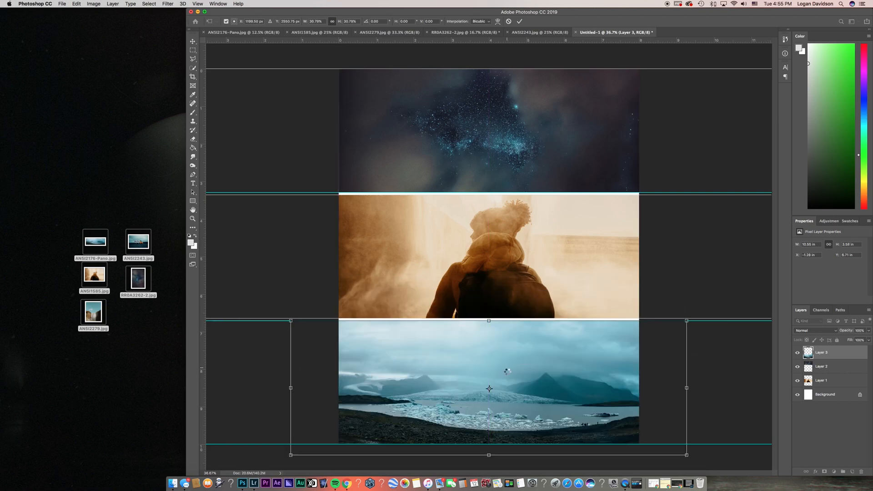
pyautogui.press('Return')
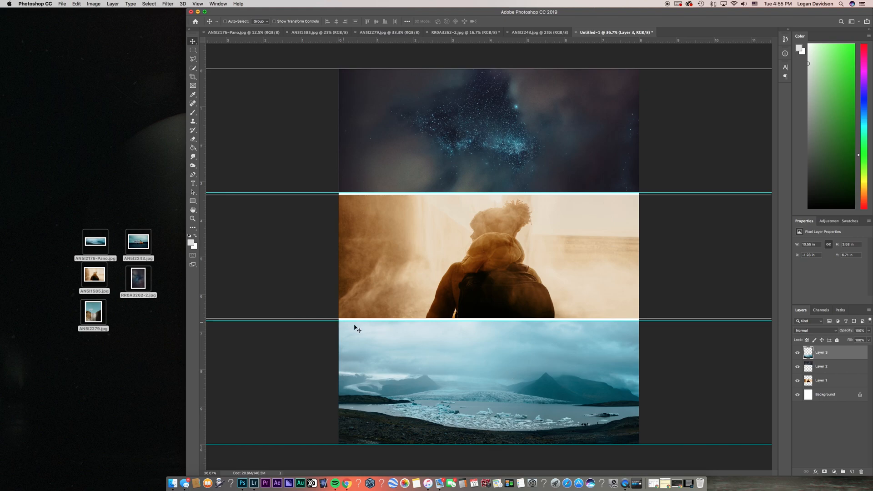
# Copy the ANSI2243 camper photo into Untitled-1 and fit it over the bottom row at the 8 in canvas width
pyautogui.press('z')
pyautogui.moveTo(641, 359); pyautogui.dragTo(626, 357)
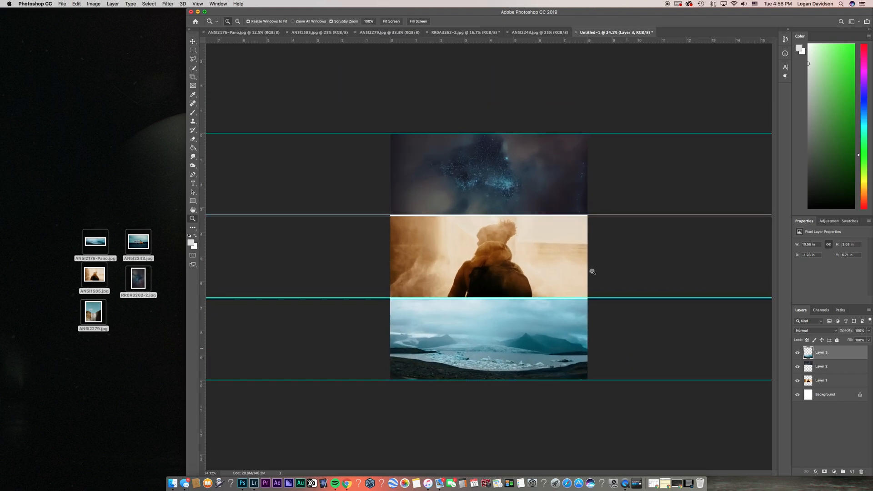
pyautogui.moveTo(491, 323); pyautogui.dragTo(509, 322)
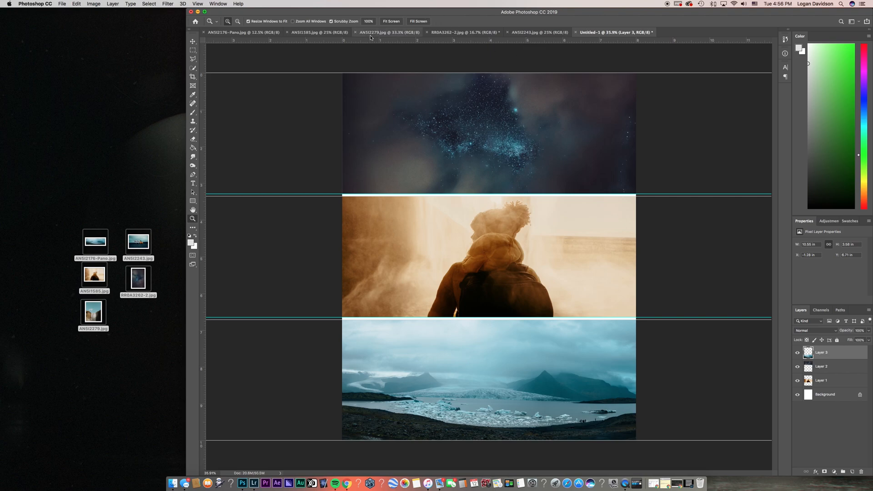
pyautogui.click(491, 32)
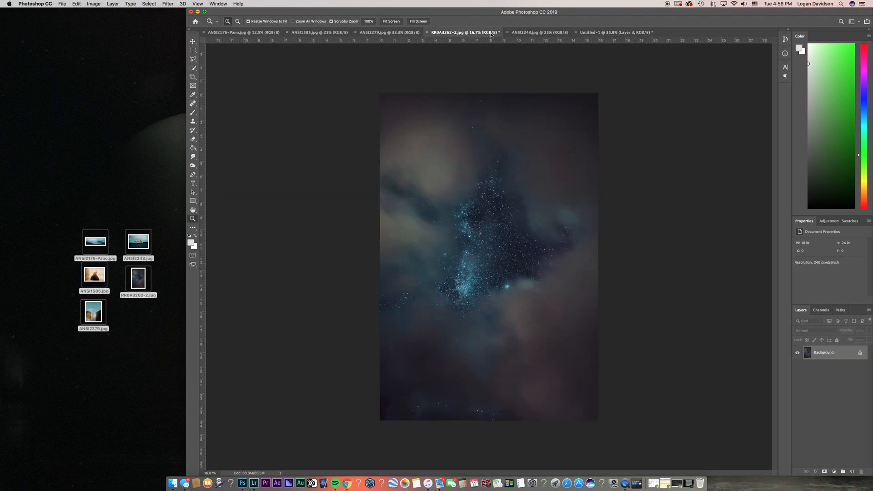
pyautogui.click(536, 32)
pyautogui.press('v')
pyautogui.moveTo(476, 261); pyautogui.dragTo(486, 359)
# Delete the part of the camper photo that extends above the bottom row's upper guide and clear the selection
pyautogui.press('m')
pyautogui.moveTo(318, 228); pyautogui.dragTo(671, 319)
pyautogui.press('Delete')
pyautogui.press('super+d')
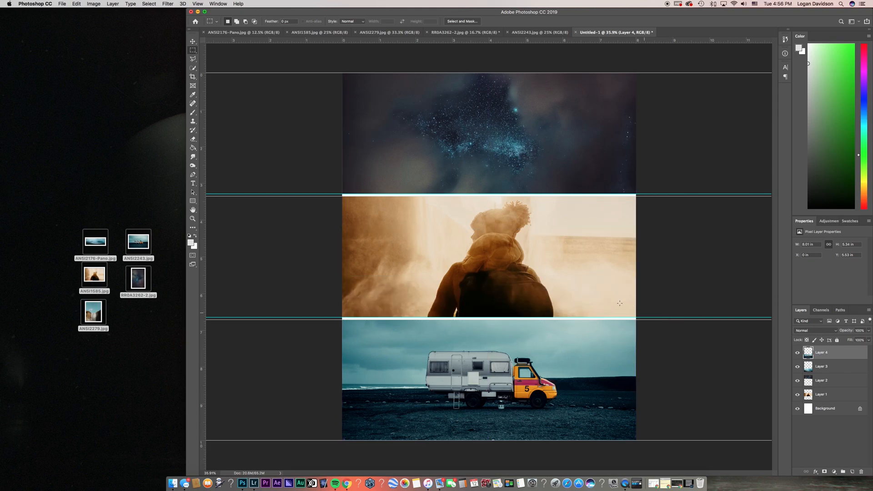
# Copy the ANSI2279 waterfall photo into Untitled-1, scale it to the 8 in canvas width, and trim it to the top row
pyautogui.press('x')
pyautogui.press('z')
pyautogui.moveTo(467, 310); pyautogui.dragTo(493, 247)
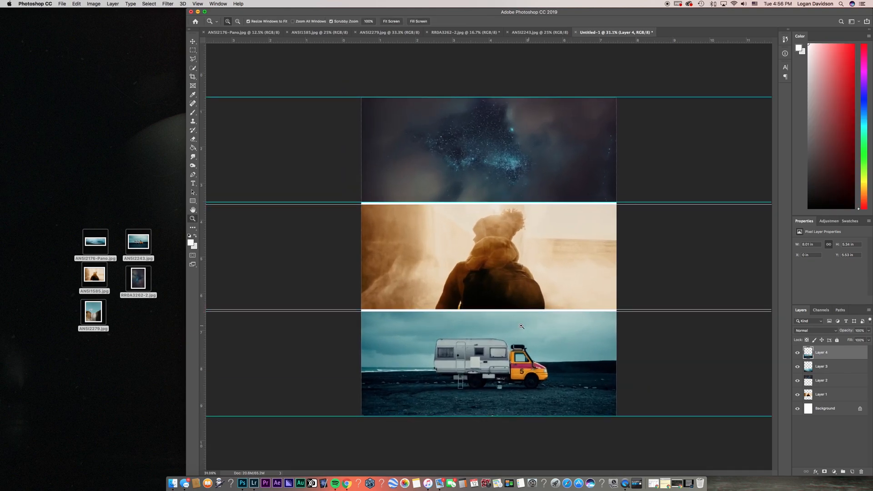
pyautogui.click(317, 35)
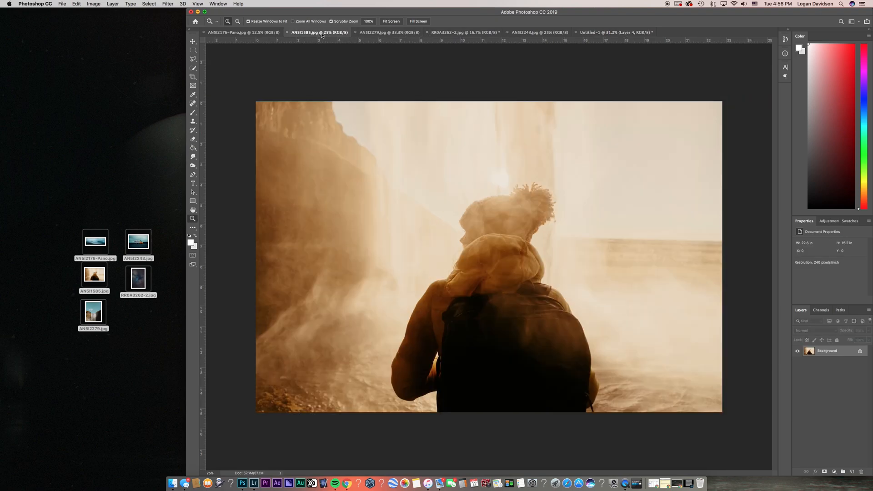
pyautogui.click(390, 35)
pyautogui.moveTo(358, 153); pyautogui.dragTo(361, 153)
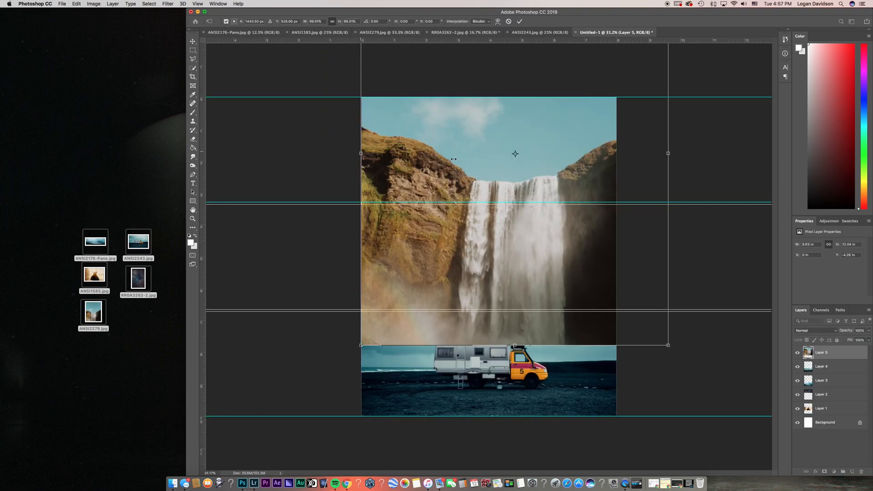
pyautogui.moveTo(453, 159); pyautogui.dragTo(402, 159)
pyautogui.moveTo(310, 155); pyautogui.dragTo(361, 156)
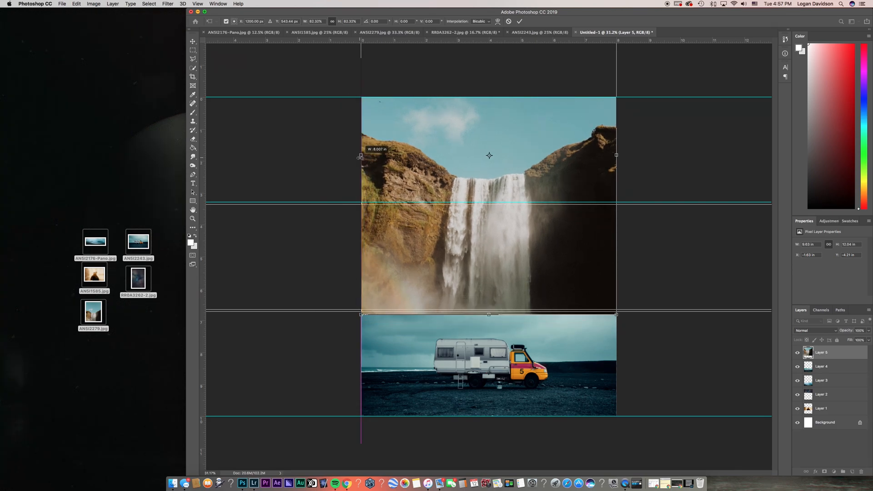
pyautogui.moveTo(452, 162); pyautogui.dragTo(453, 139)
pyautogui.moveTo(585, 125)
pyautogui.mouseDown()
pyautogui.moveTo(586, 115)
pyautogui.moveTo(585, 124)
pyautogui.mouseUp()
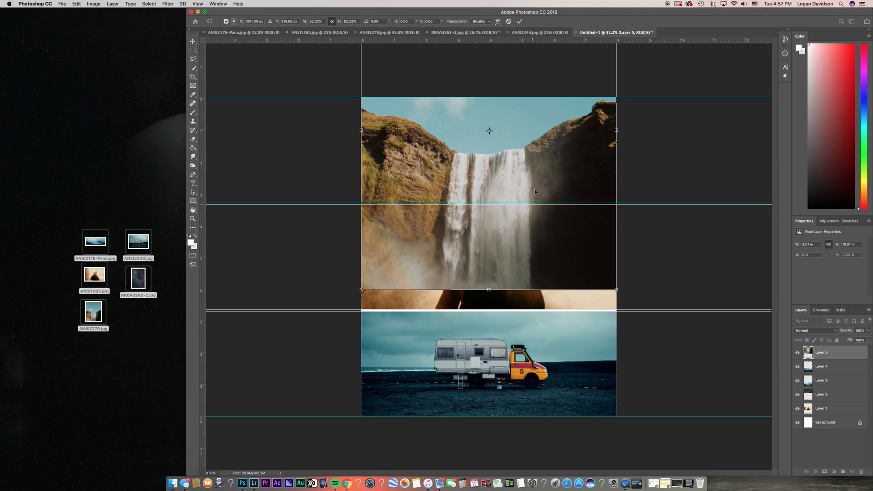
pyautogui.press('Return')
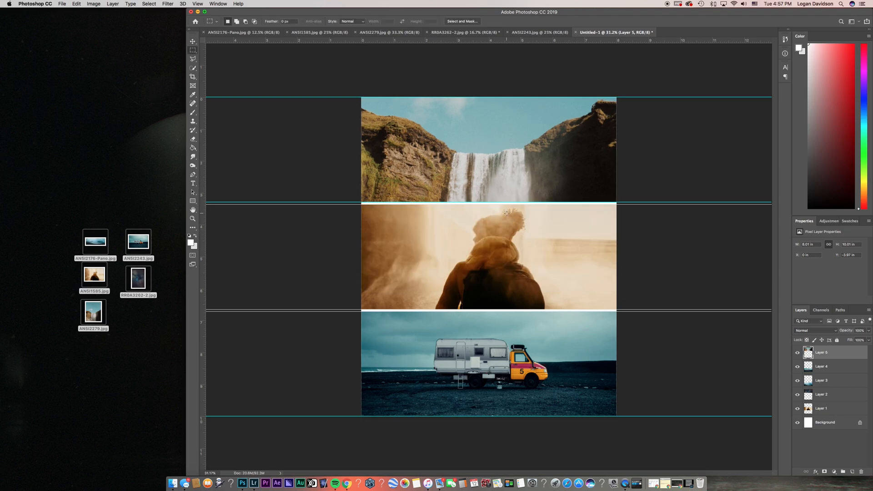
# Hide the waterfall photo's layer and move the camper photo from the bottom row up into the top row
pyautogui.press('v')
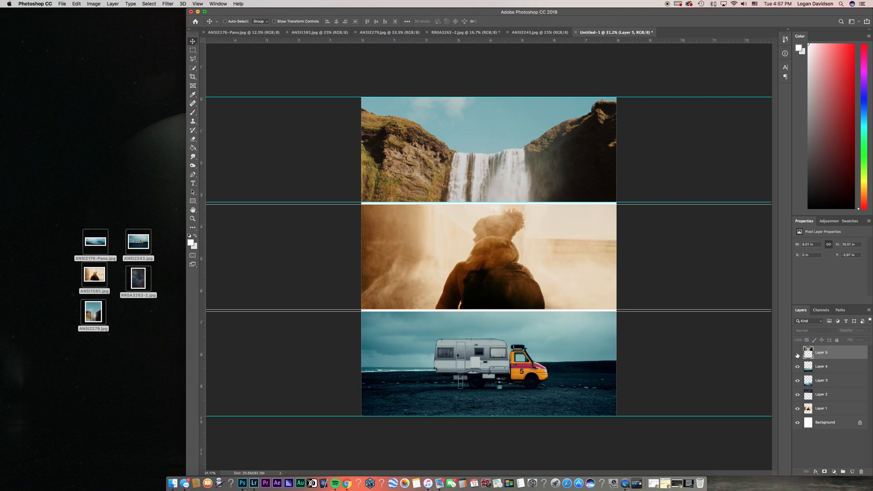
pyautogui.click(797, 354)
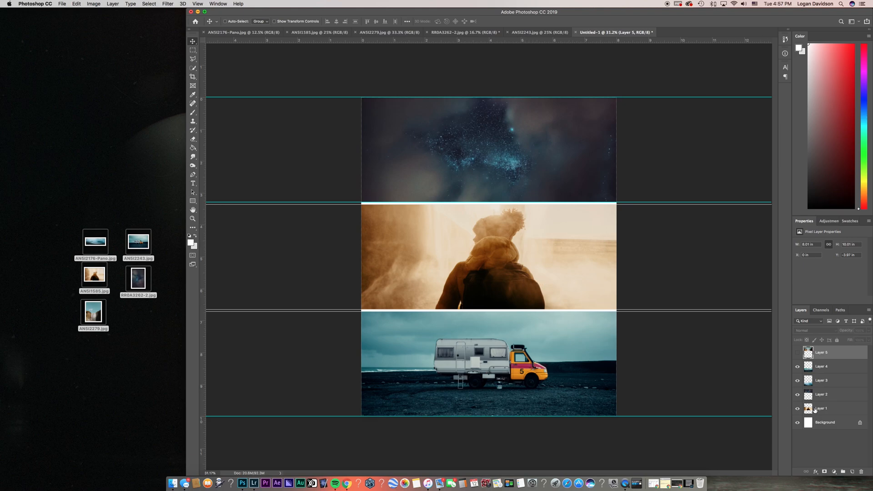
pyautogui.click(826, 368)
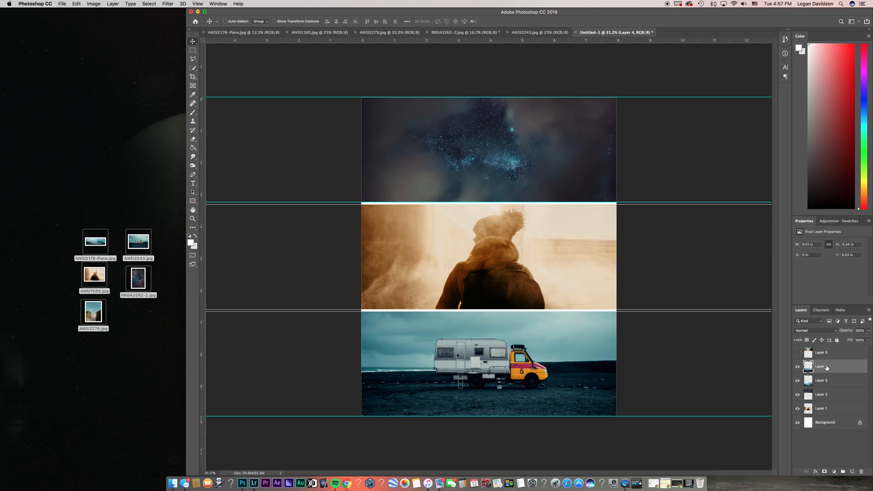
pyautogui.moveTo(515, 377); pyautogui.dragTo(517, 163)
pyautogui.press('m')
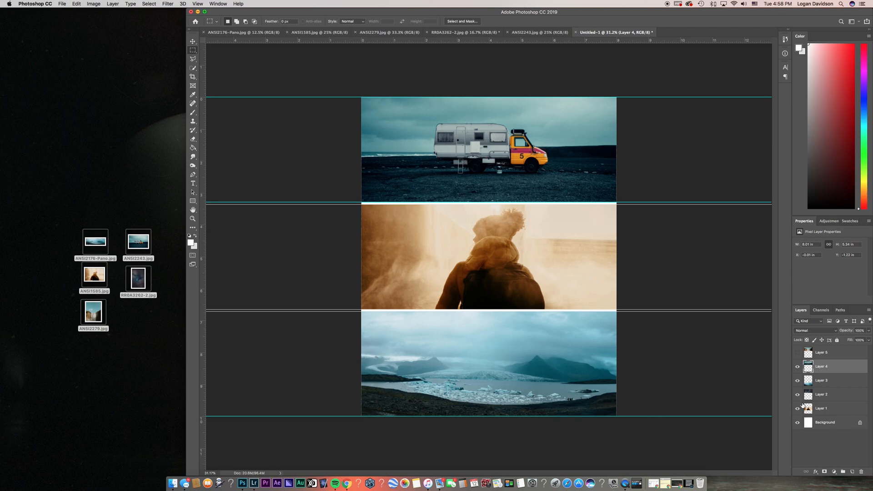
# Delete all five photo layers above the Background in Untitled-1
pyautogui.press('z')
pyautogui.moveTo(544, 297); pyautogui.dragTo(545, 297)
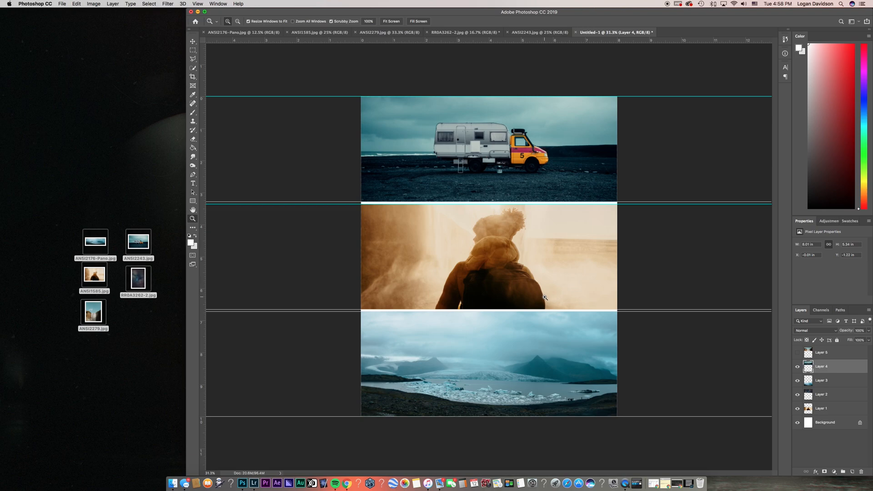
pyautogui.click(821, 353)
pyautogui.keyDown('shift'); pyautogui.click(827, 408); pyautogui.keyUp('shift')
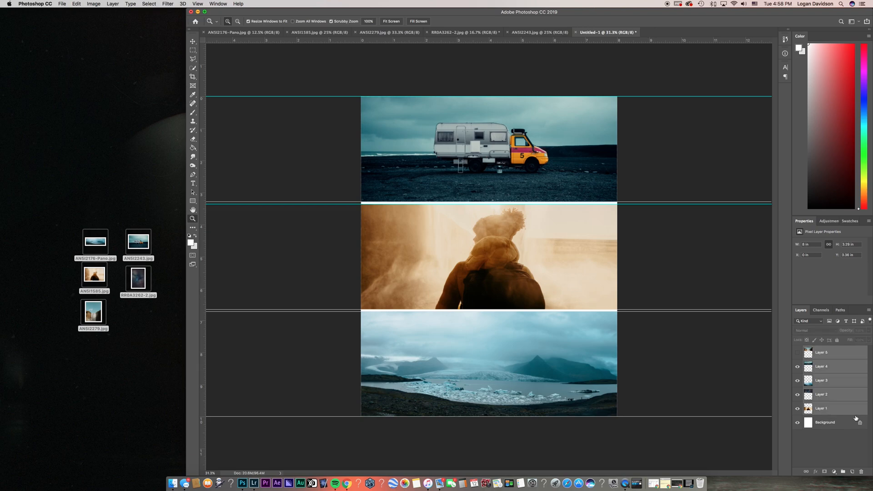
pyautogui.press('Delete')
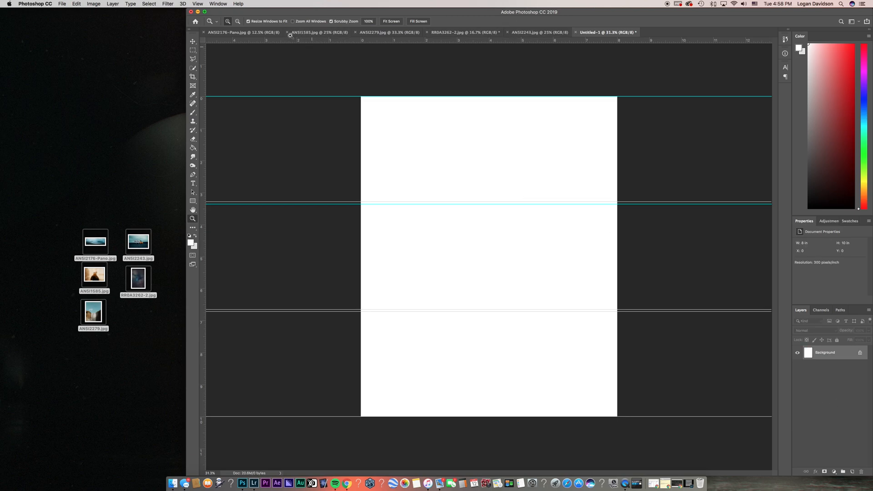
# Create a new guide layout with 2 rows and an empty gutter, clearing the existing guides
pyautogui.click(197, 4)
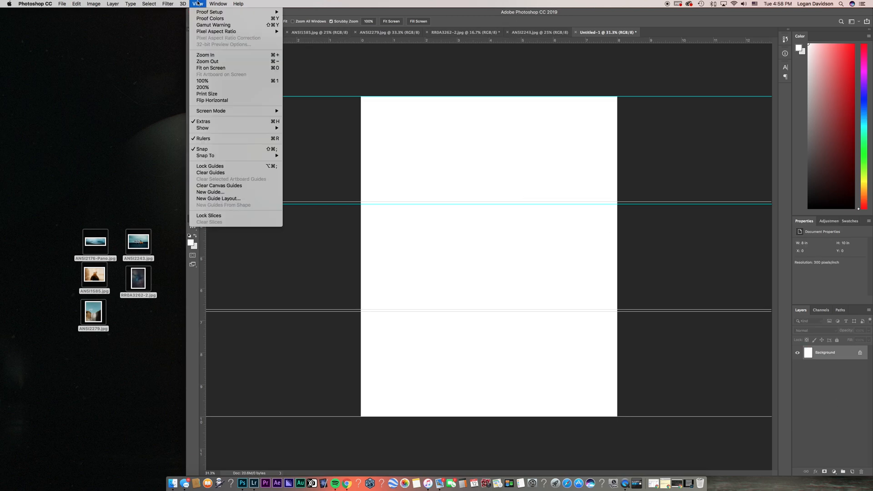
pyautogui.click(256, 201)
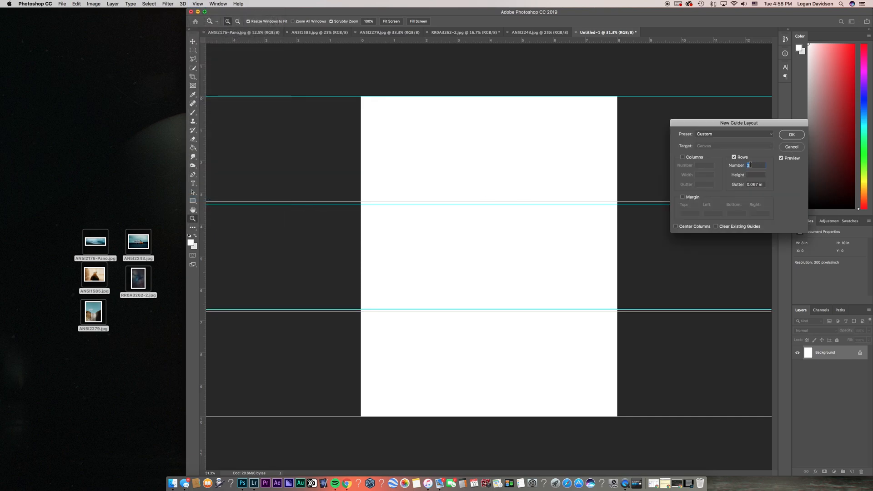
pyautogui.write('2')
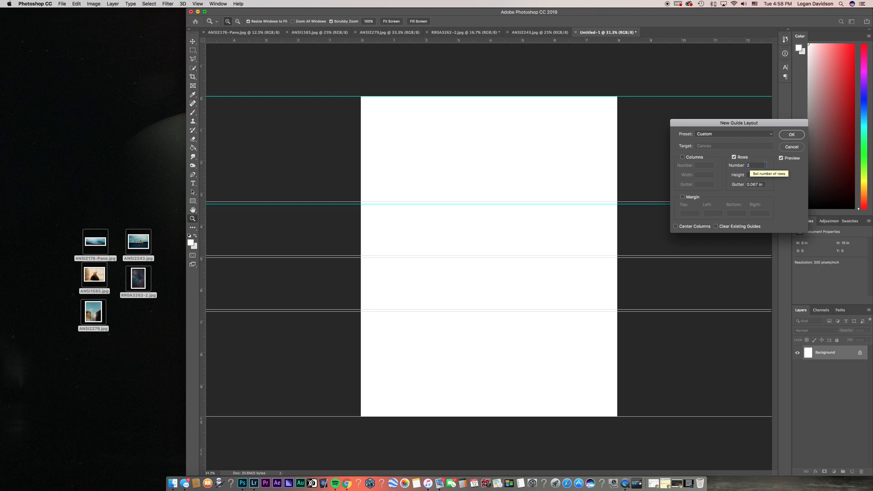
pyautogui.click(716, 227)
pyautogui.click(721, 227)
pyautogui.click(721, 227)
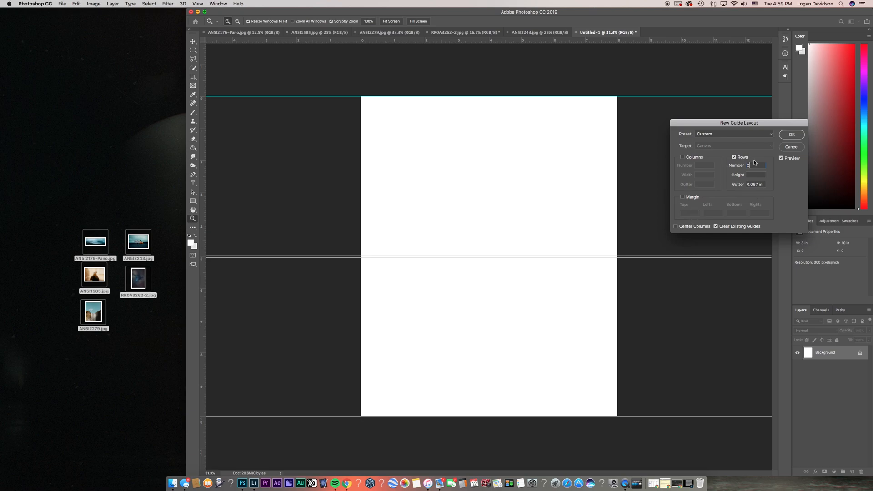
pyautogui.moveTo(764, 184); pyautogui.dragTo(746, 184)
pyautogui.press('BackSpace')
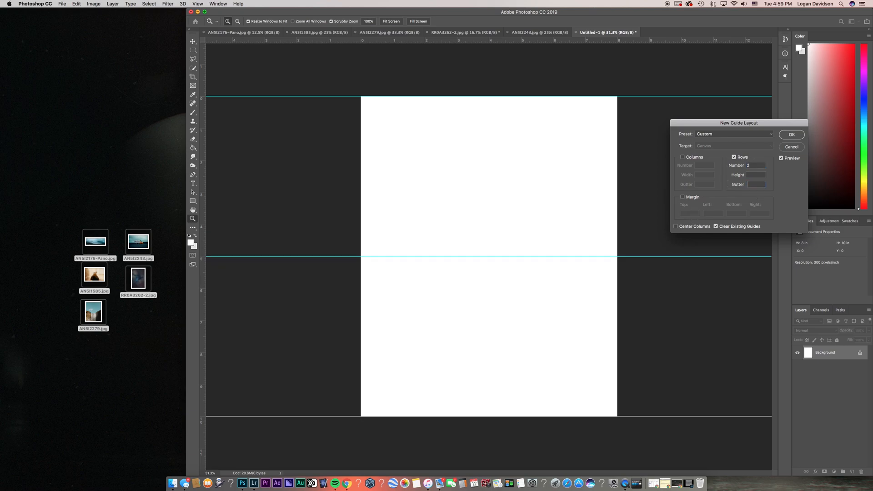
pyautogui.click(791, 135)
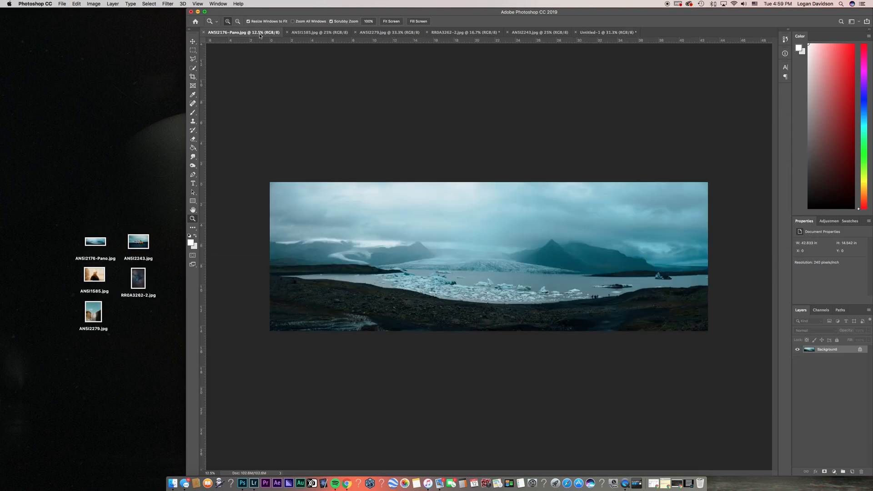
# Copy the ANSI1585 hiker photo into Untitled-1, scale it to the 8 in canvas width, and position it over the upper row
pyautogui.click(312, 35)
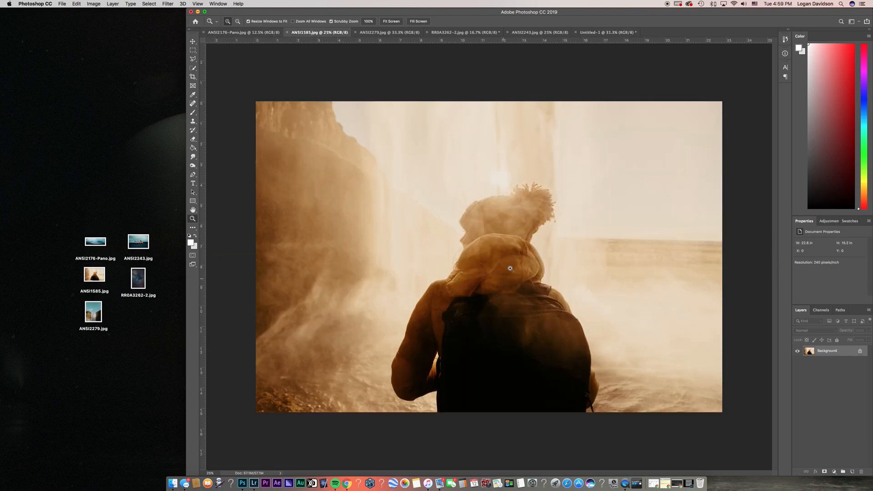
pyautogui.press('v')
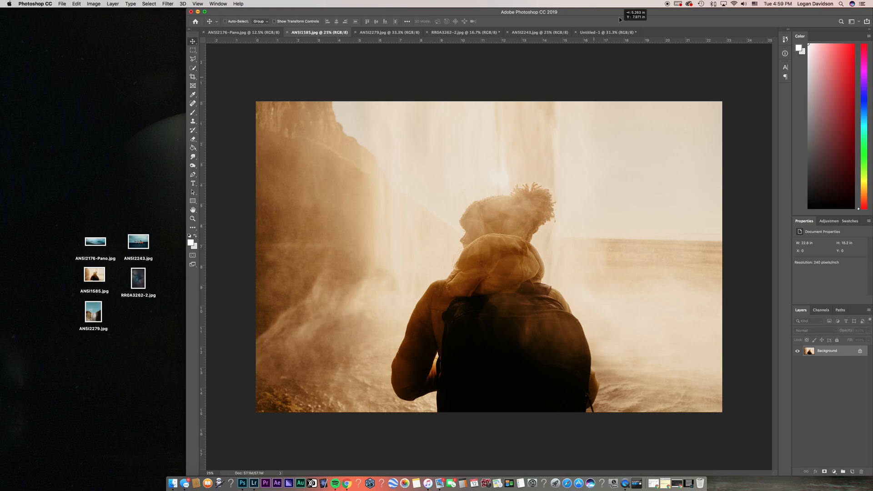
pyautogui.moveTo(597, 32); pyautogui.dragTo(388, 188)
pyautogui.moveTo(330, 202); pyautogui.dragTo(361, 202)
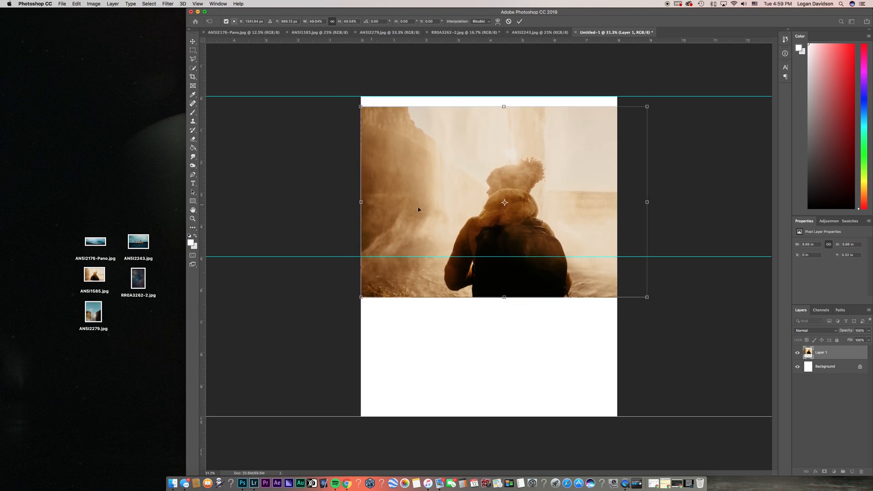
pyautogui.moveTo(648, 203); pyautogui.dragTo(617, 203)
pyautogui.moveTo(581, 209); pyautogui.dragTo(581, 180)
pyautogui.press('Return')
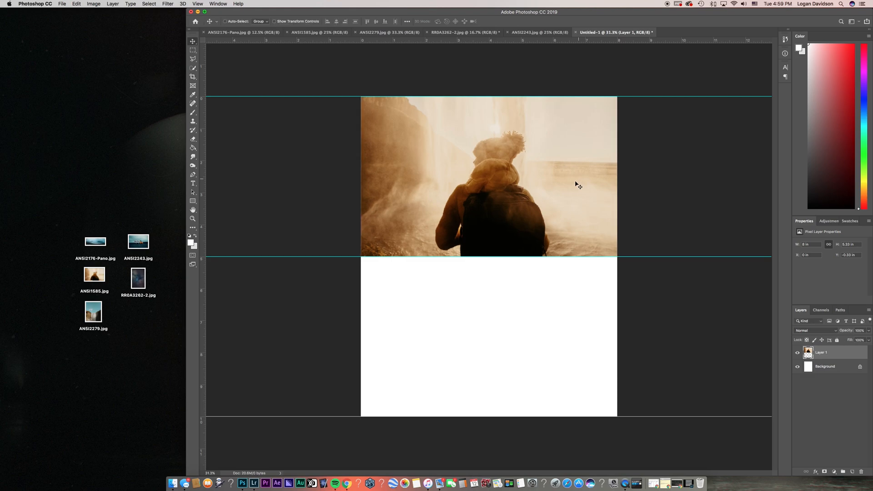
# Copy the AN5I2243 camper photo into Untitled-1, scale it to the 8 in canvas width, and position it over the lower row
pyautogui.click(466, 33)
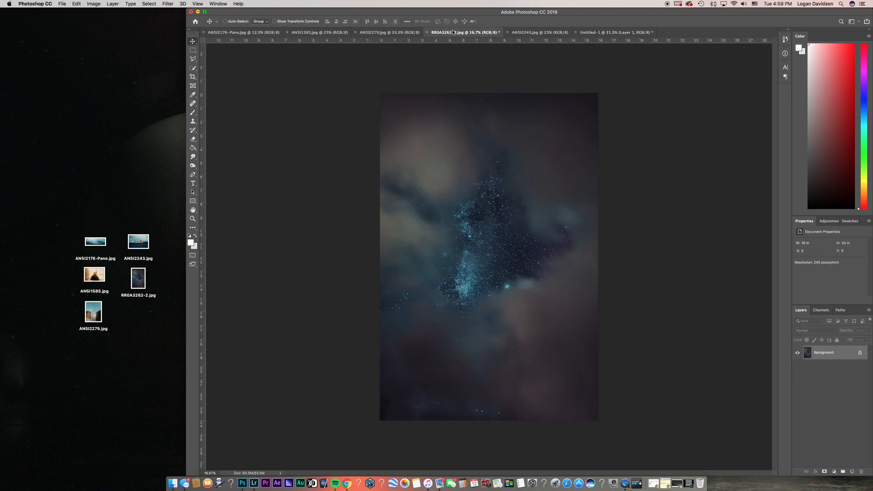
pyautogui.click(540, 32)
pyautogui.moveTo(485, 267); pyautogui.dragTo(589, 292)
pyautogui.press('super+t')
pyautogui.moveTo(292, 291); pyautogui.dragTo(522, 286)
pyautogui.moveTo(592, 326); pyautogui.dragTo(362, 346)
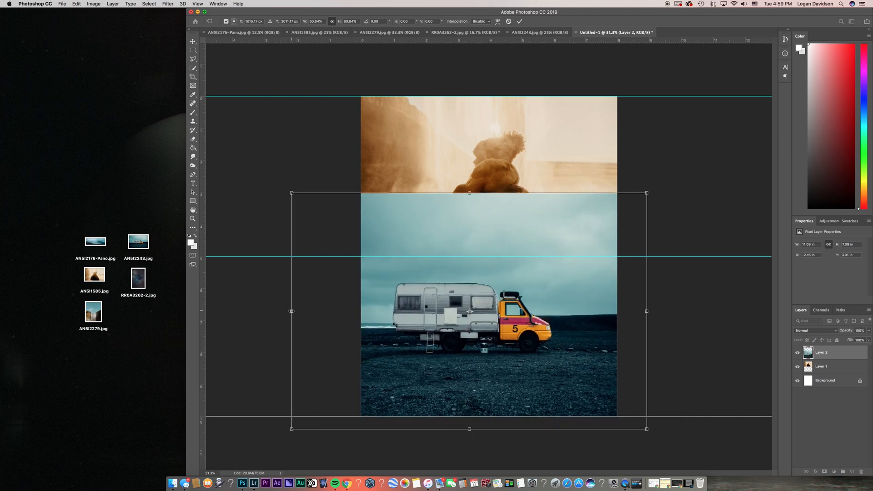
pyautogui.moveTo(470, 311); pyautogui.dragTo(489, 332)
pyautogui.moveTo(548, 344); pyautogui.dragTo(547, 344)
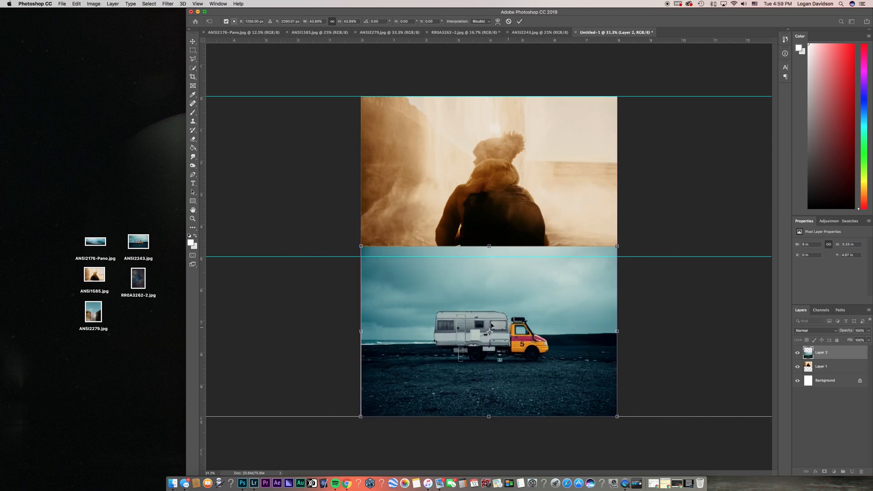
pyautogui.moveTo(448, 334); pyautogui.dragTo(448, 336)
pyautogui.press('Return')
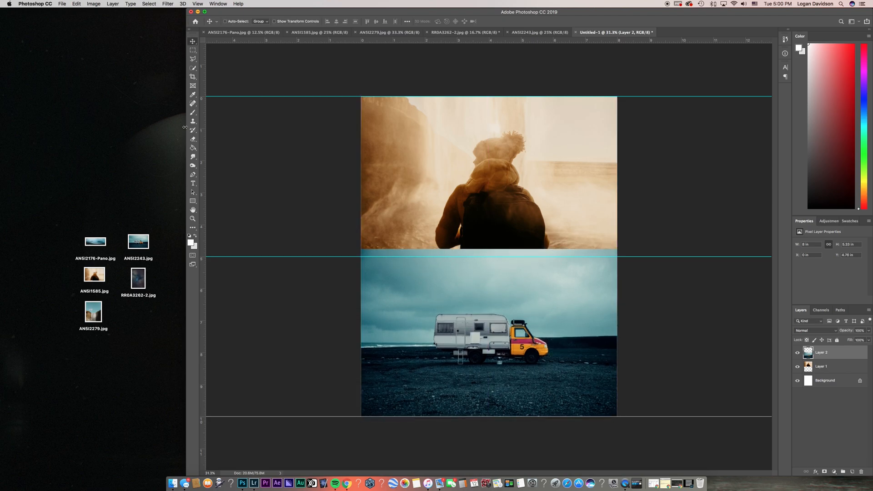
# Delete the strip of the camper photo that extends above the middle guide, and clear the selection
pyautogui.click(193, 50)
pyautogui.moveTo(361, 201); pyautogui.dragTo(629, 256)
pyautogui.press('Delete')
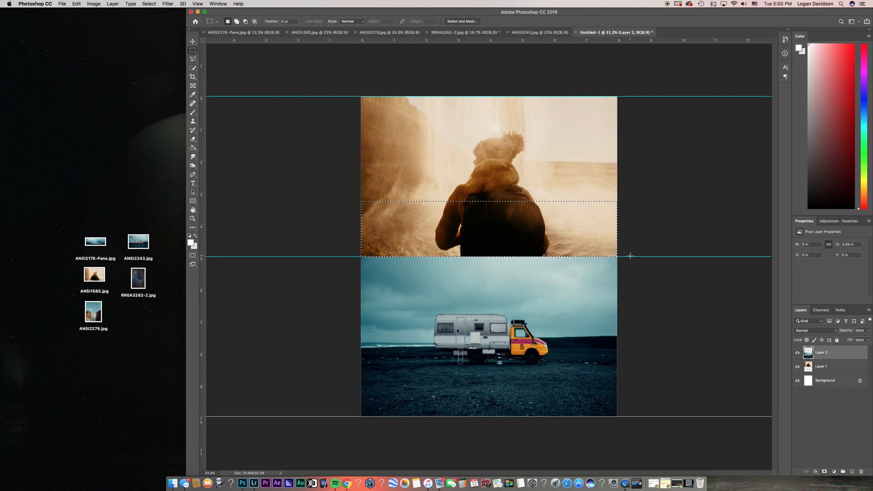
pyautogui.press('super+d')
# Clear the canvas guides from the two-row collage and inspect the seam between the photos
pyautogui.press('z')
pyautogui.click(197, 3)
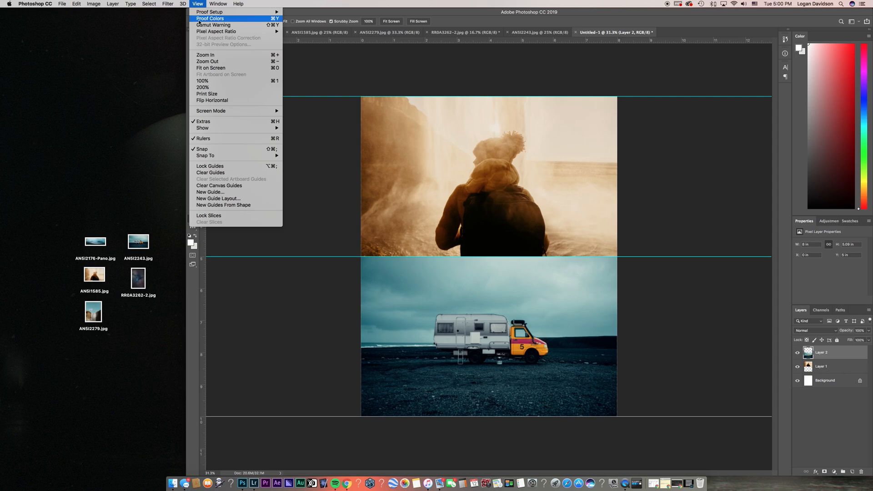
pyautogui.click(213, 186)
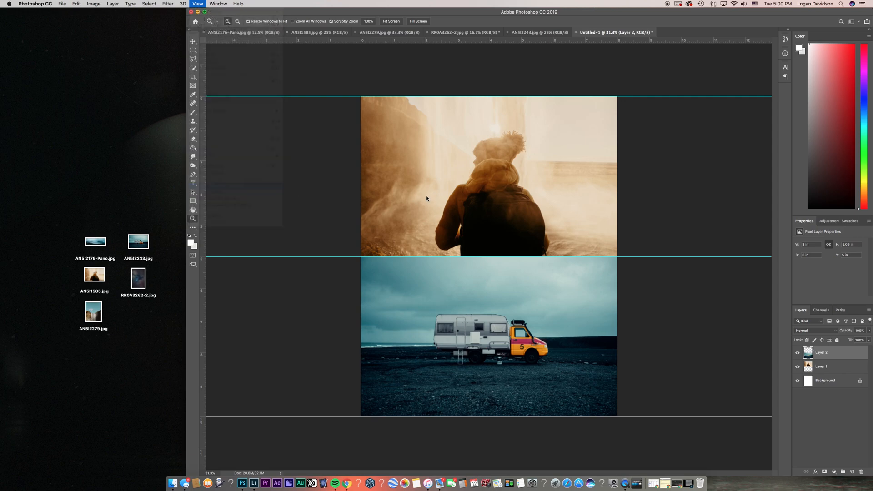
pyautogui.moveTo(561, 231); pyautogui.dragTo(544, 231)
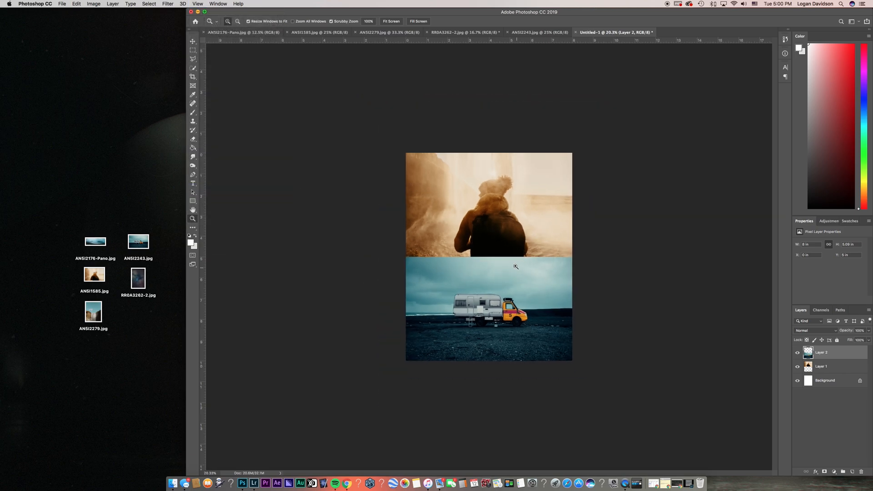
pyautogui.moveTo(500, 250); pyautogui.dragTo(639, 262)
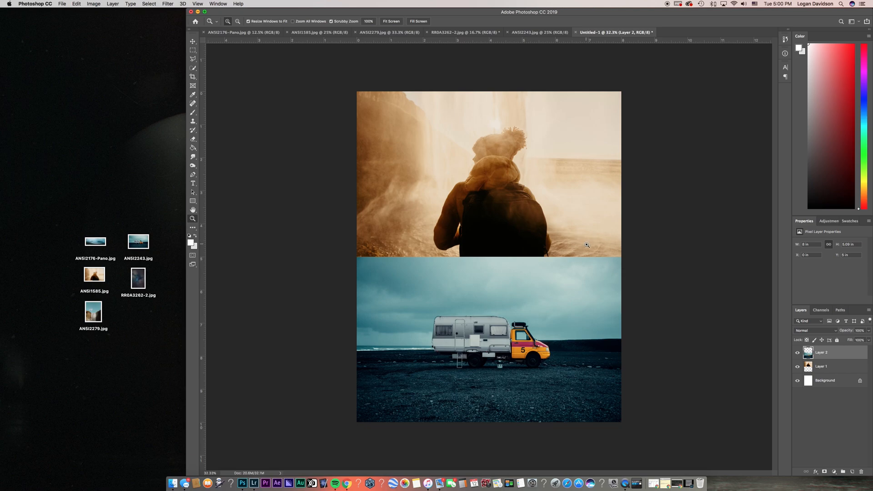
# Save the collage to the Desktop as a JPEG named IcelandDouble.jpg, with maximum quality 12 and the Progressive format option
pyautogui.click(58, 3)
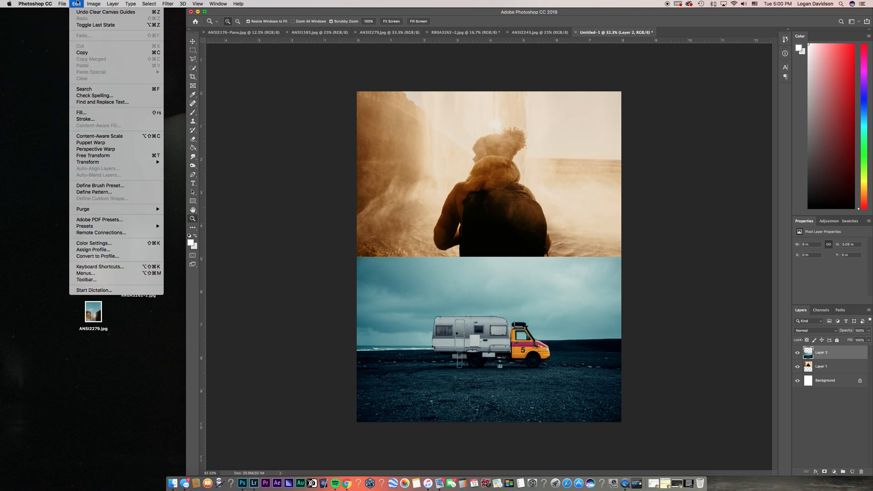
pyautogui.click(75, 74)
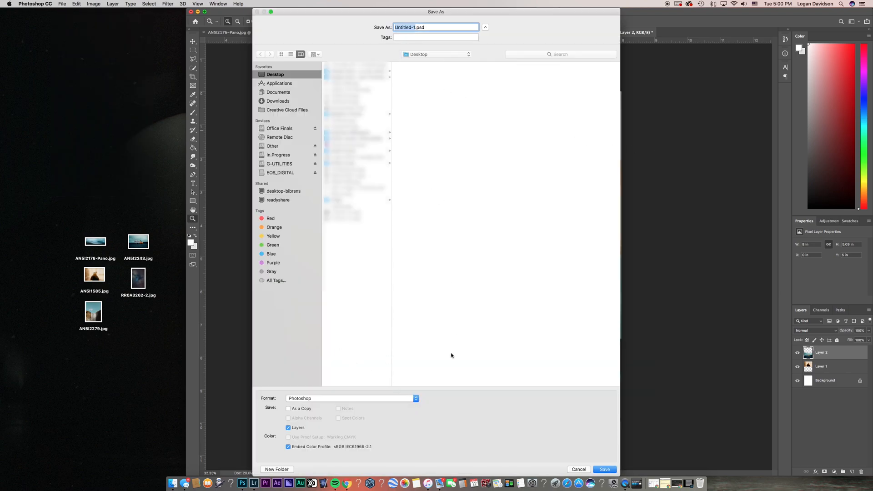
pyautogui.click(372, 404)
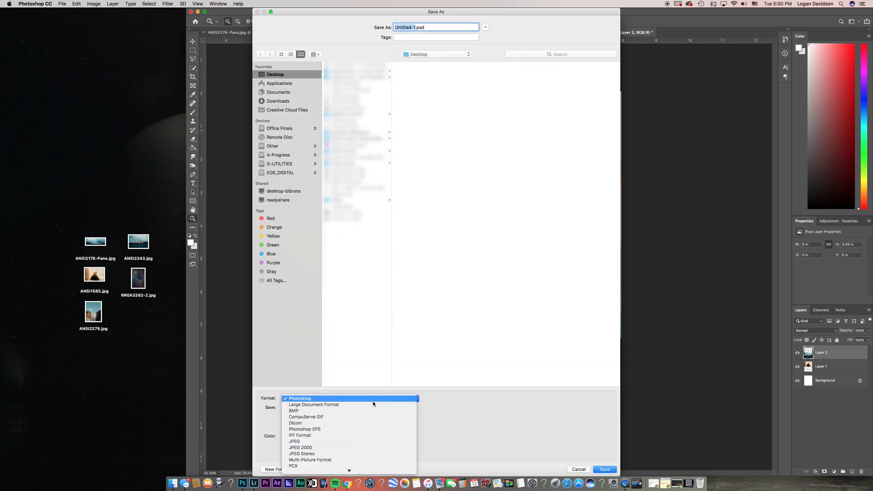
pyautogui.click(360, 441)
pyautogui.write('IcelandDouble.jpg')
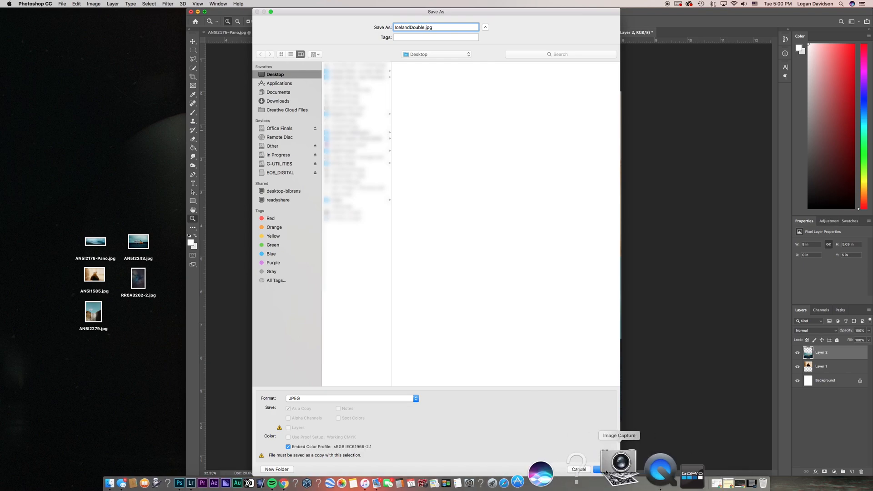
pyautogui.click(599, 469)
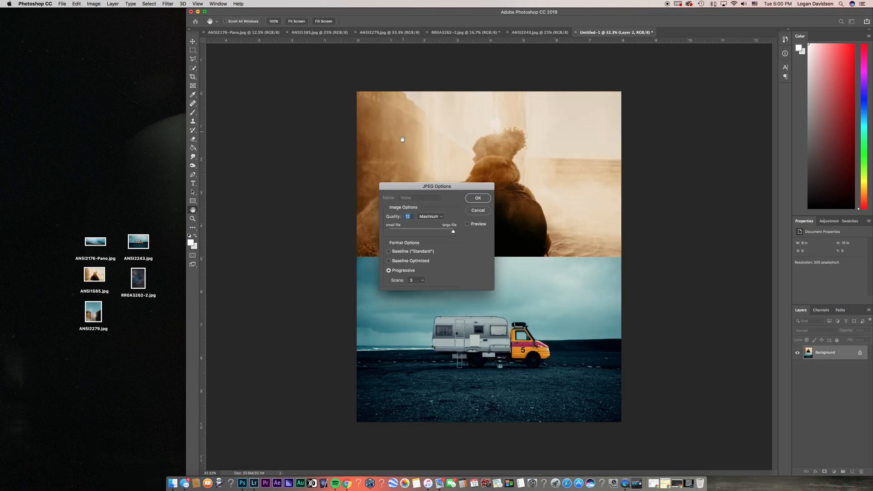
pyautogui.click(478, 199)
pyautogui.press('z')
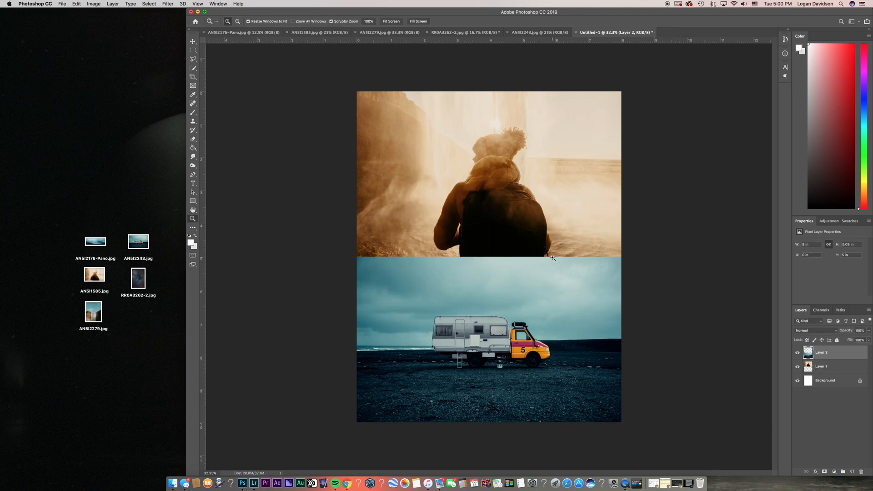